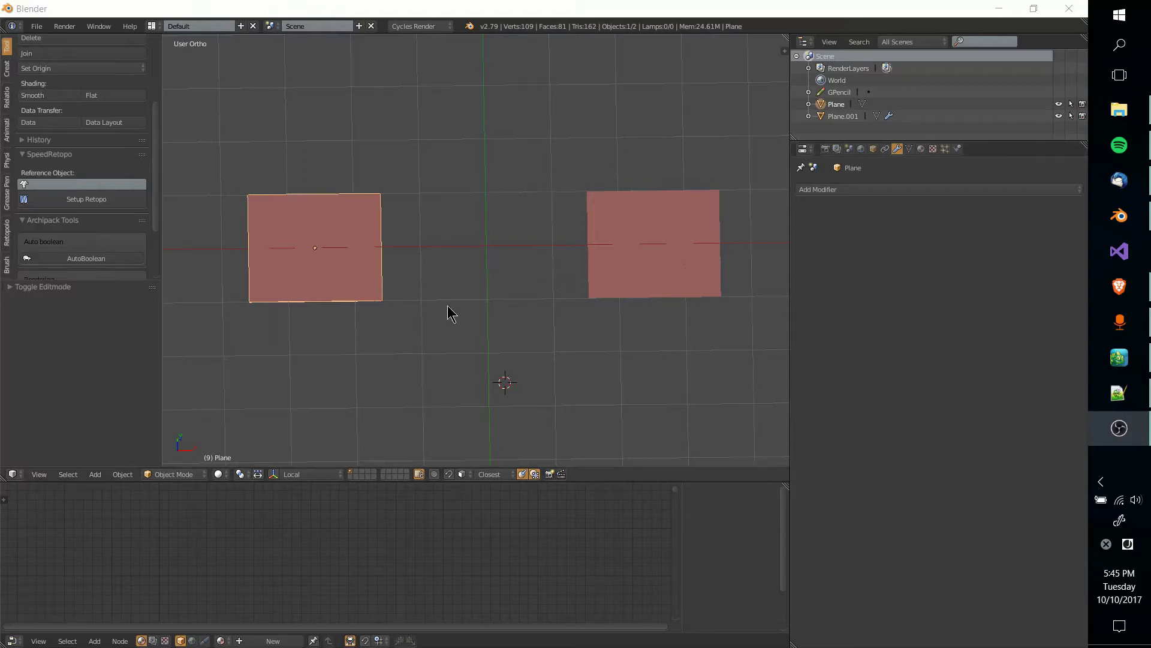
Examine the mesh topology of each of the two existing planes in Edit Mode.
right_click(350, 260)
key(Tab)
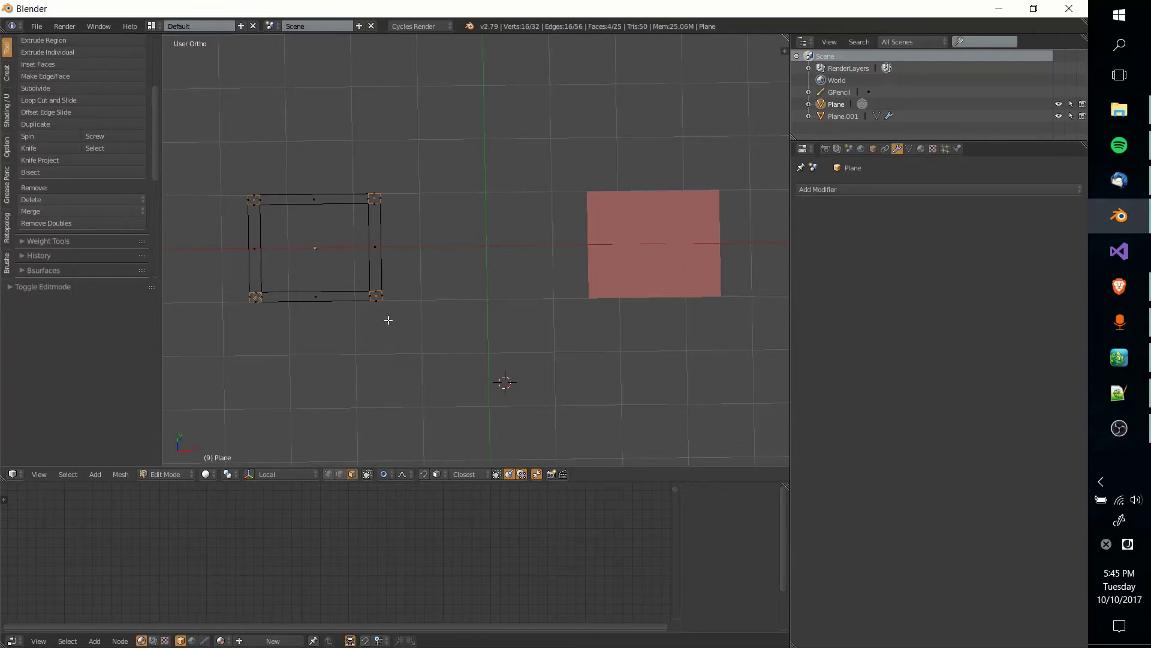
key(Tab)
right_click(643, 227)
key(Tab)
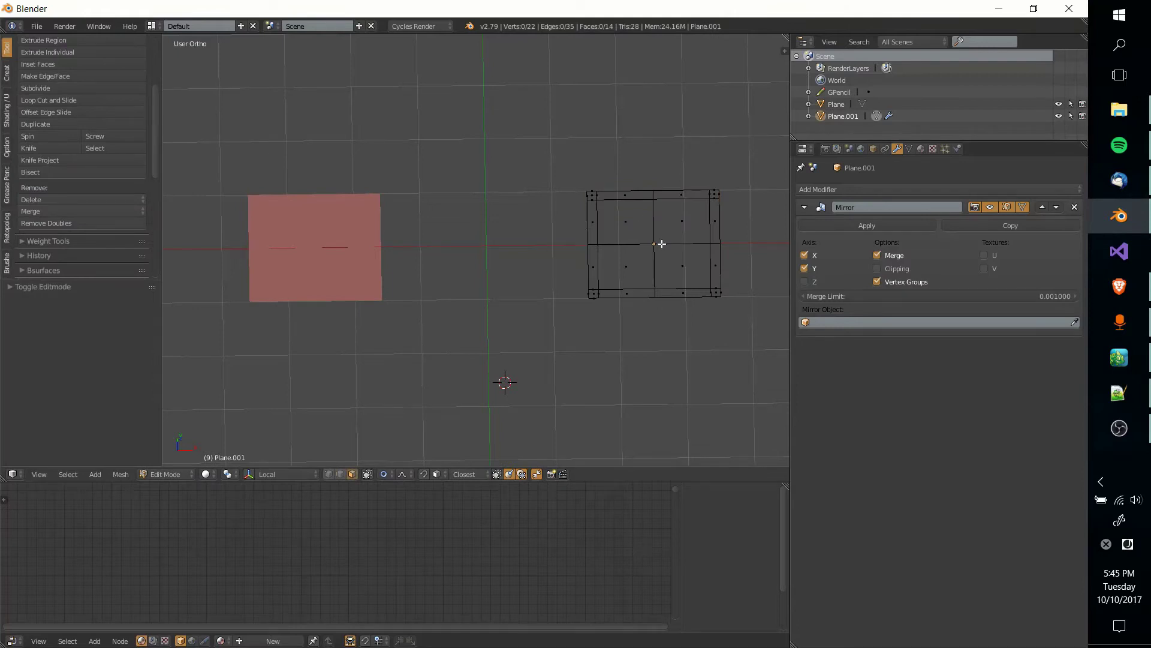
shift+middle_drag(662, 244, 594, 257)
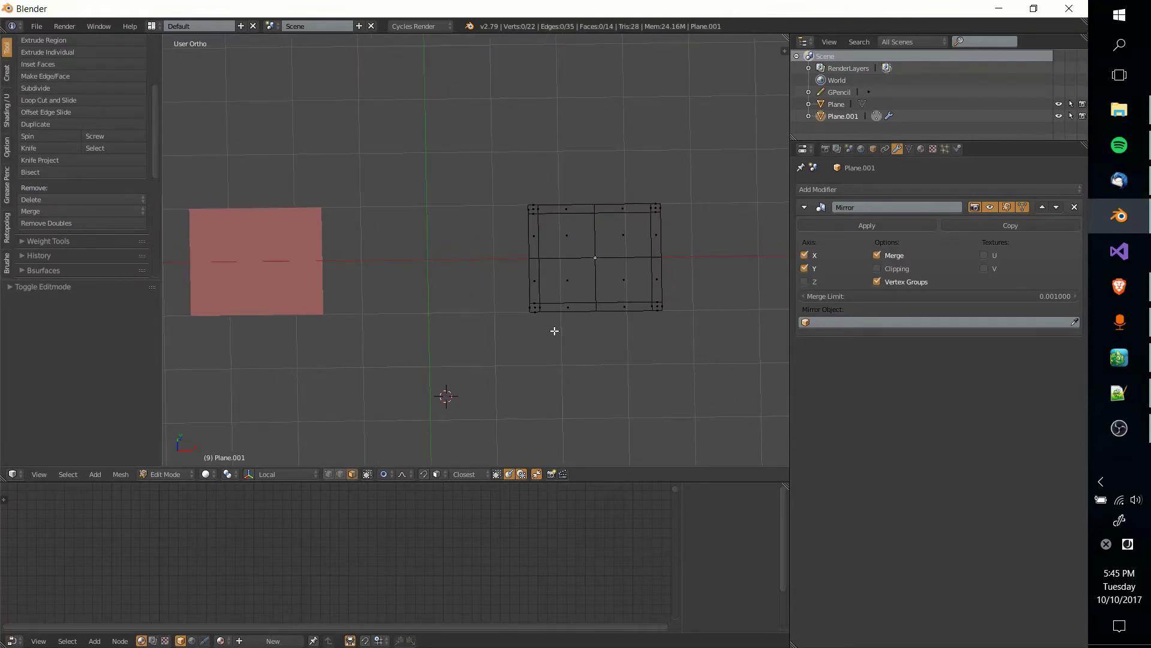
scroll(536, 185, up, 2)
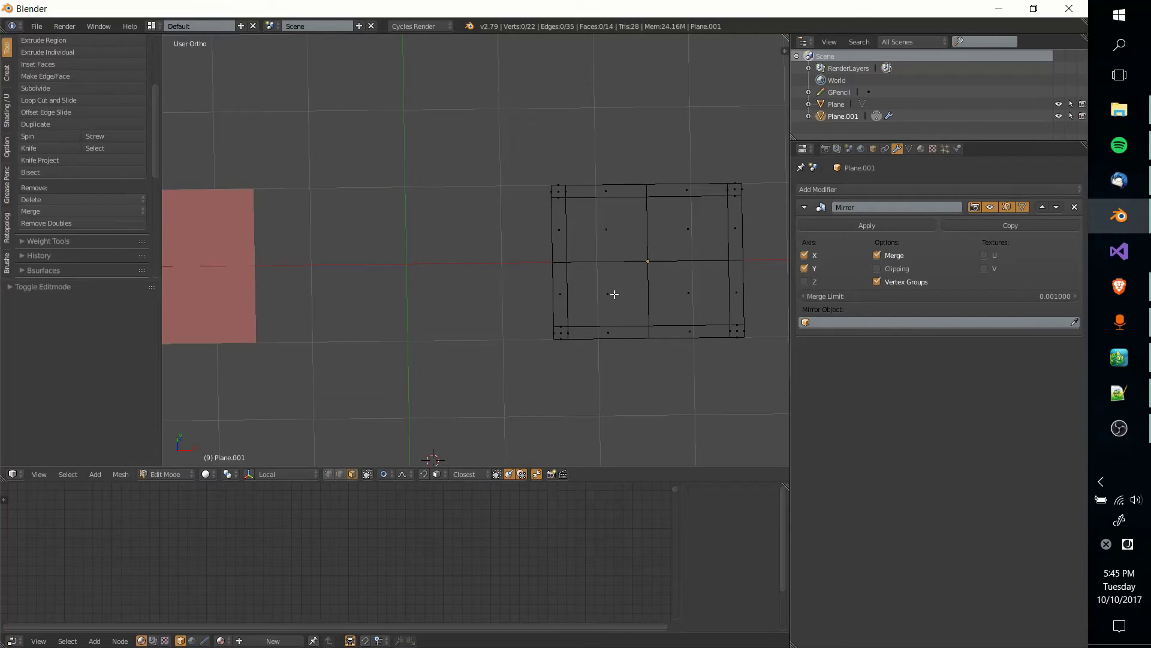
ctrl+scroll(614, 294, up, 5)
key(Tab)
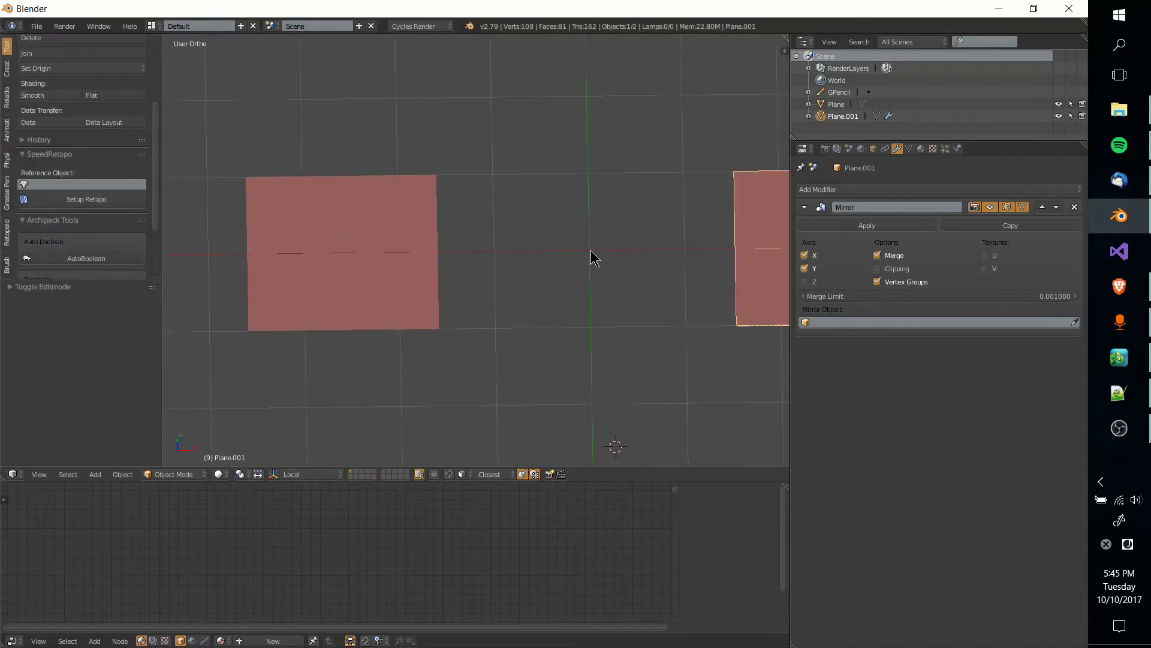
Add a new mesh plane at the world origin, between the two existing planes.
scroll(574, 256, down, 4)
scroll(546, 262, up, 4)
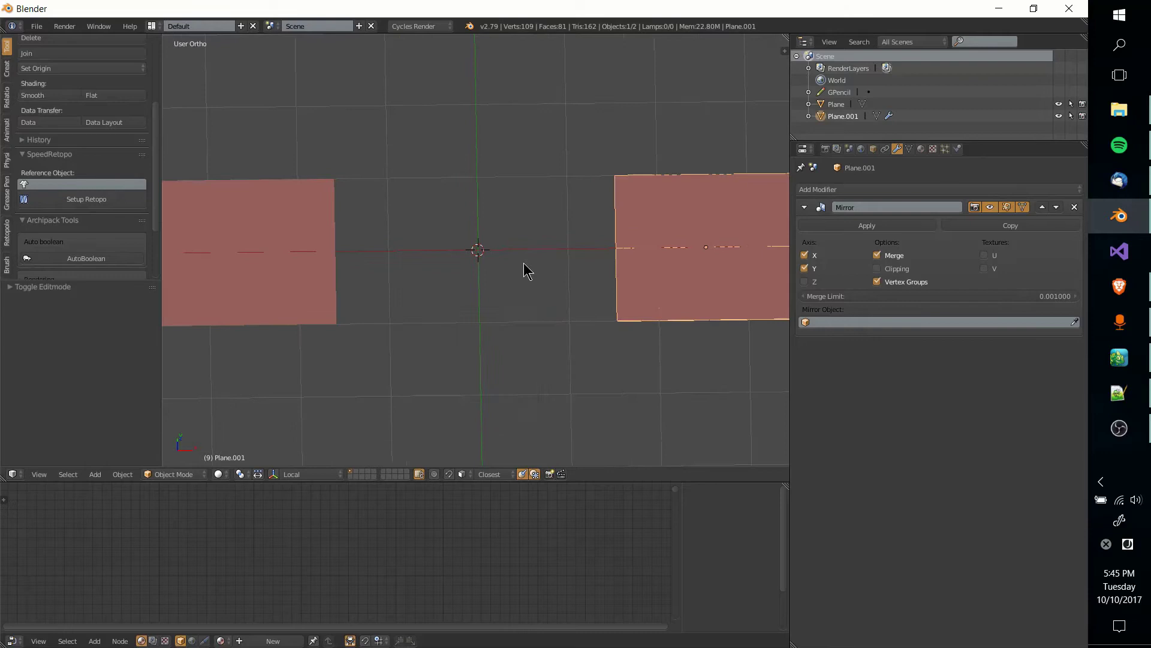
key(shift+a)
click(567, 263)
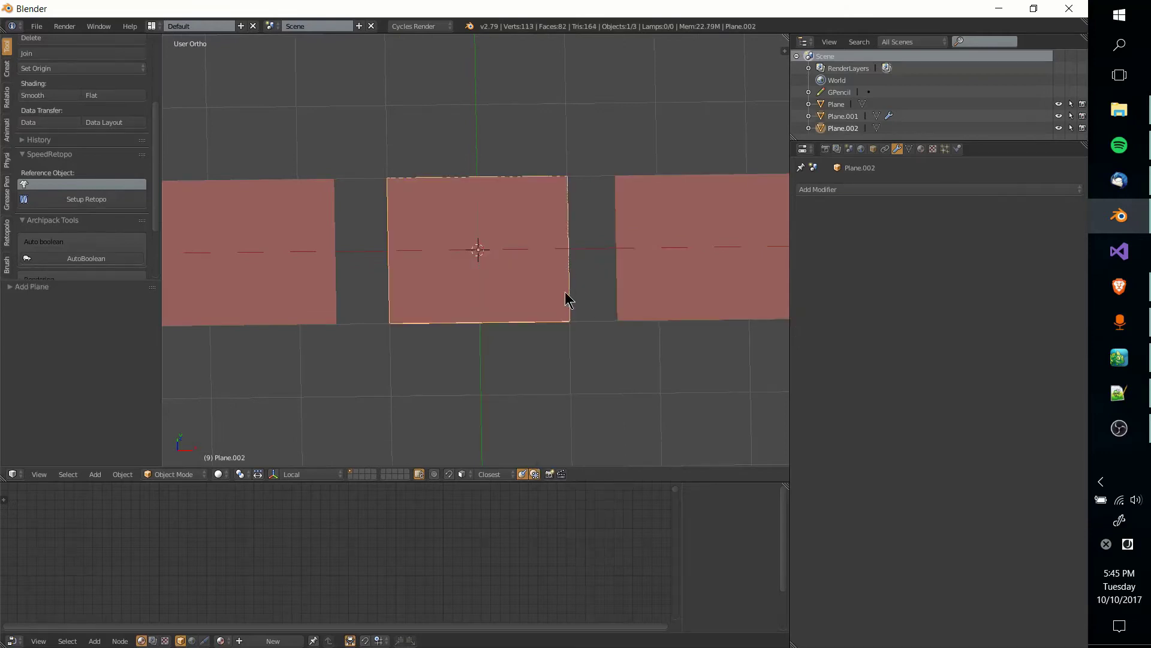
Inset the new plane's face in Edit Mode with a thickness of about 0.23.
key(Tab)
shift+middle_drag(587, 325, 559, 327)
key(i)
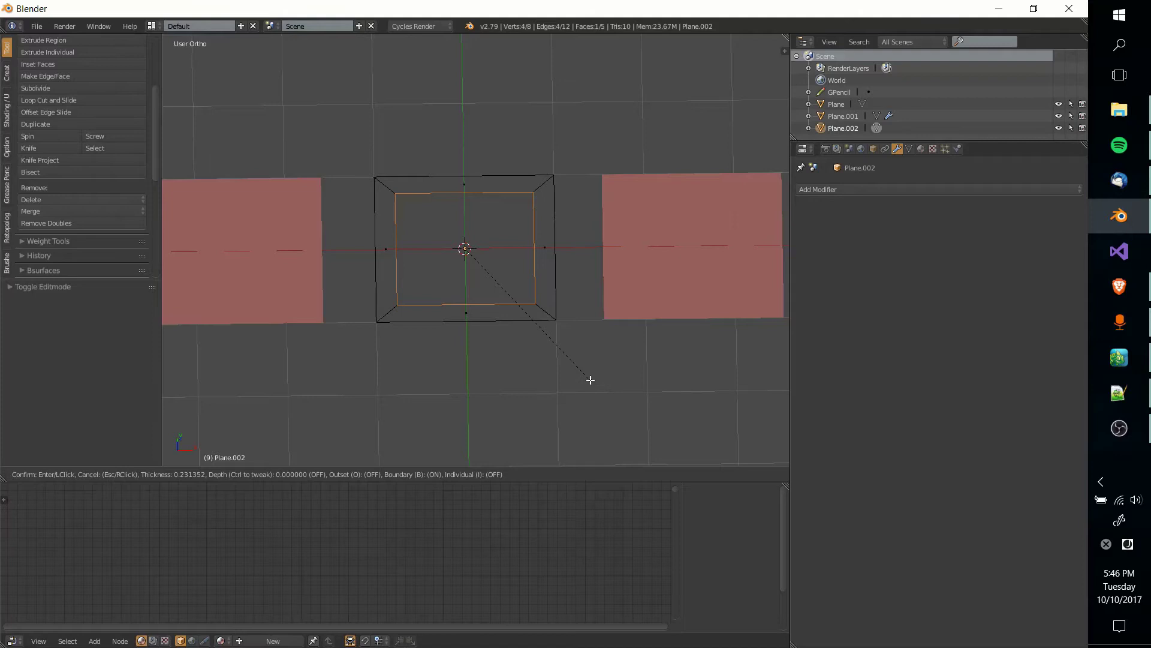
click(591, 380)
shift+middle_drag(588, 262, 626, 306)
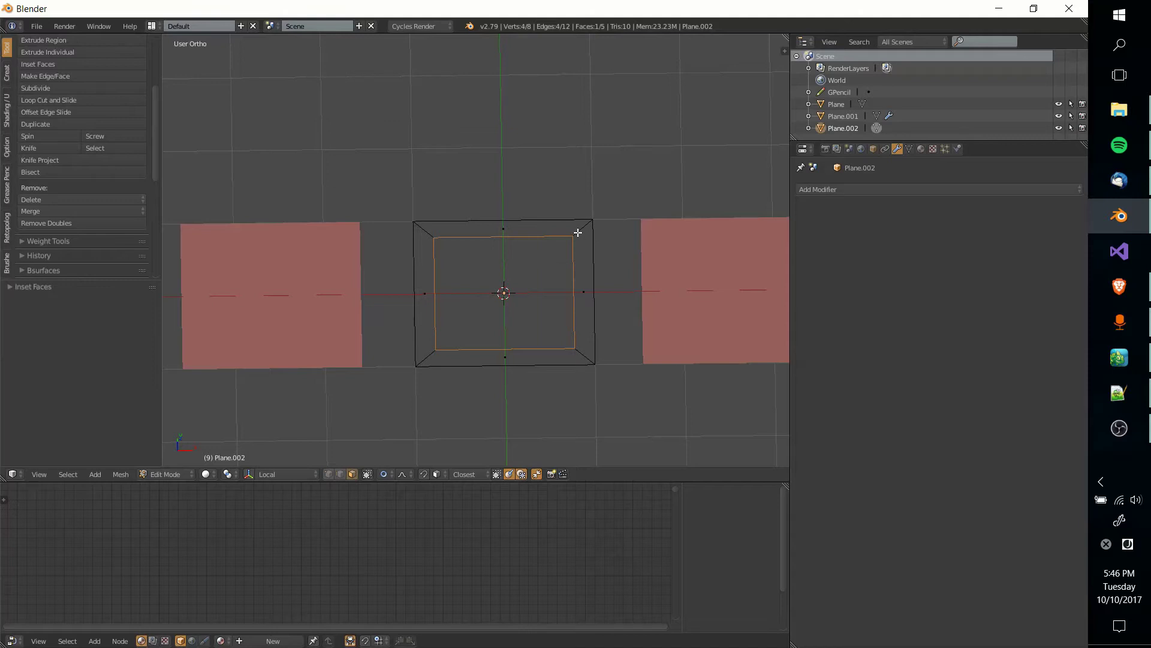
Knife-cut the new plane with angle constraint from the inset's upper-right vertex straight up to the outer top edge.
key(a)
scroll(526, 235, up, 1)
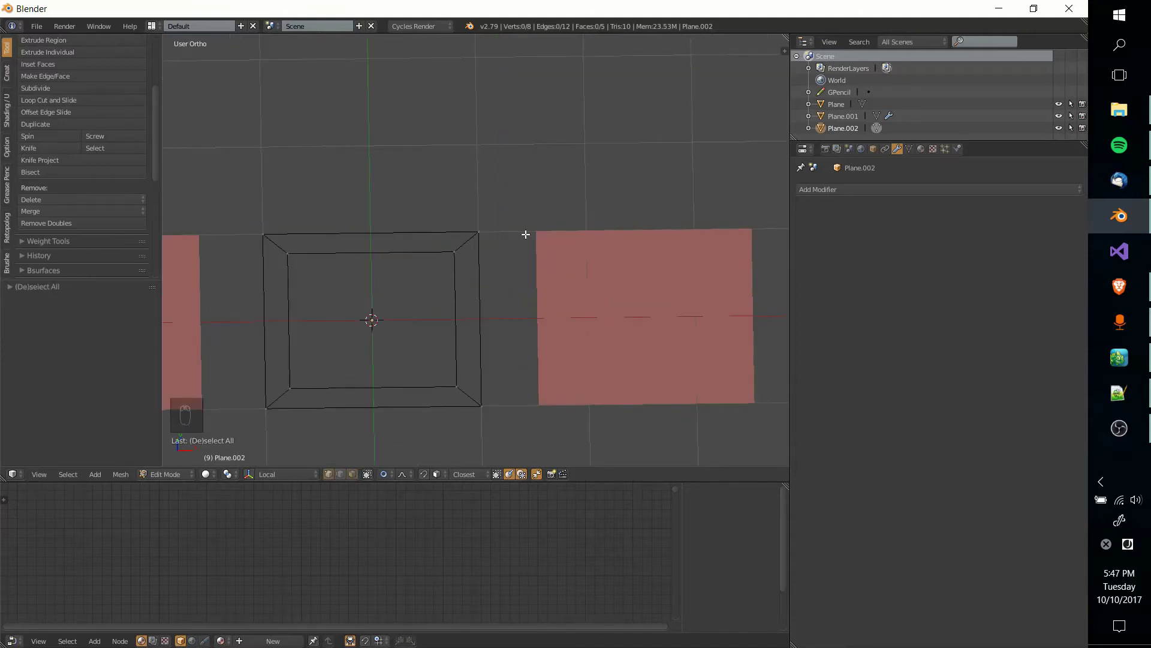
key(k)
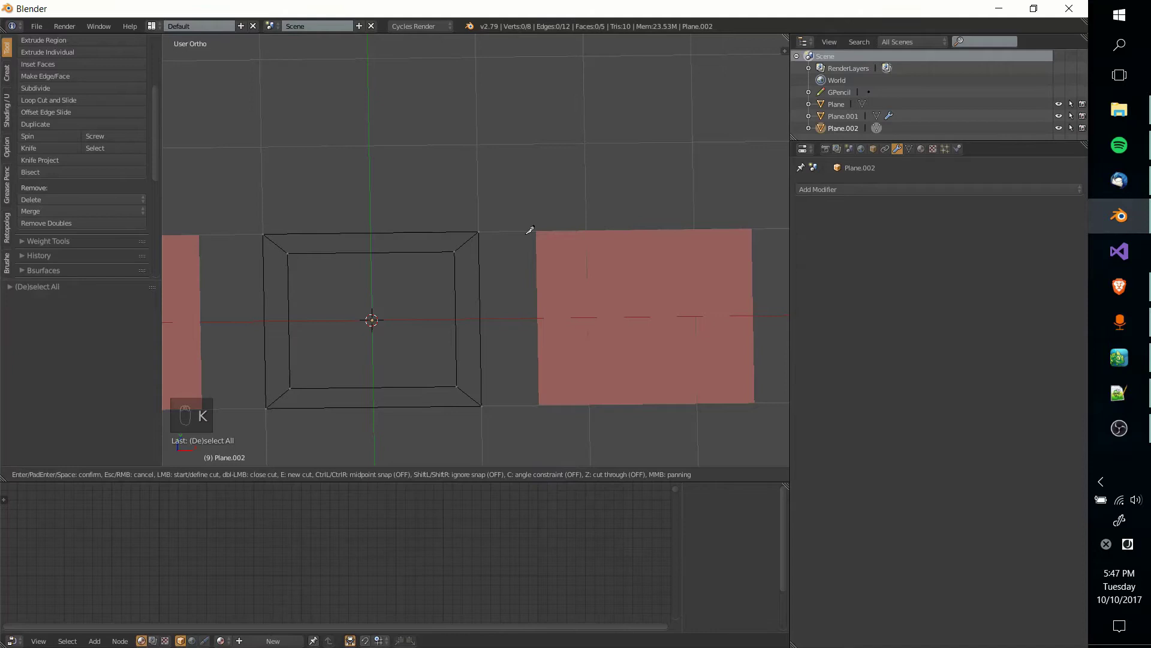
key(Escape)
scroll(458, 239, up, 6)
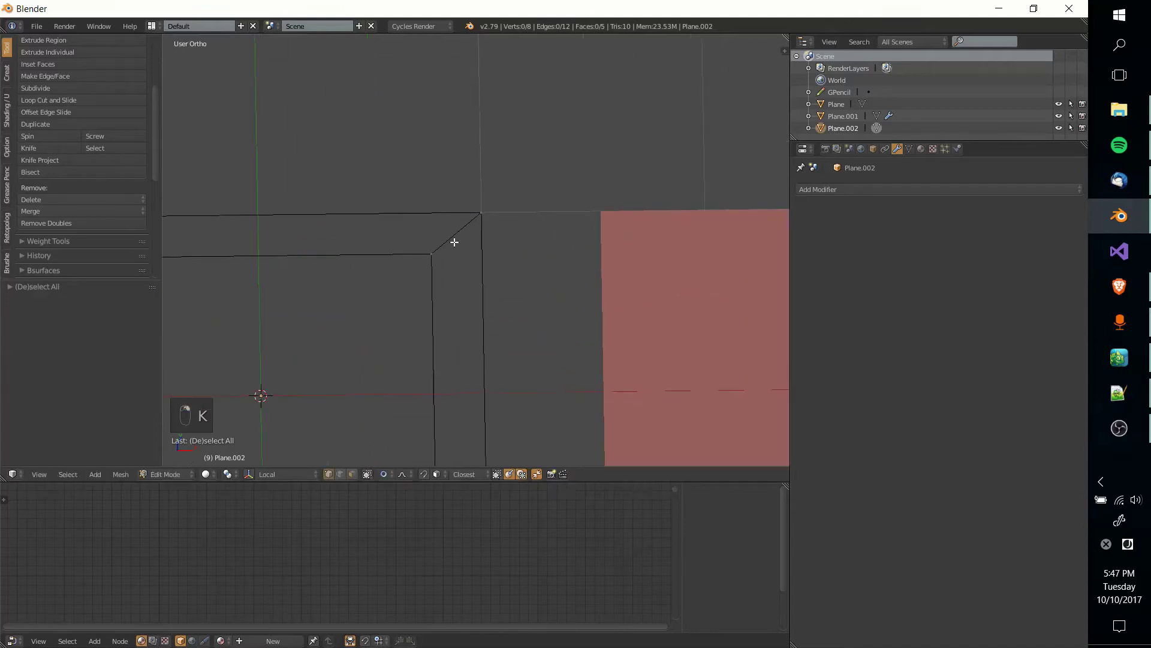
key(k)
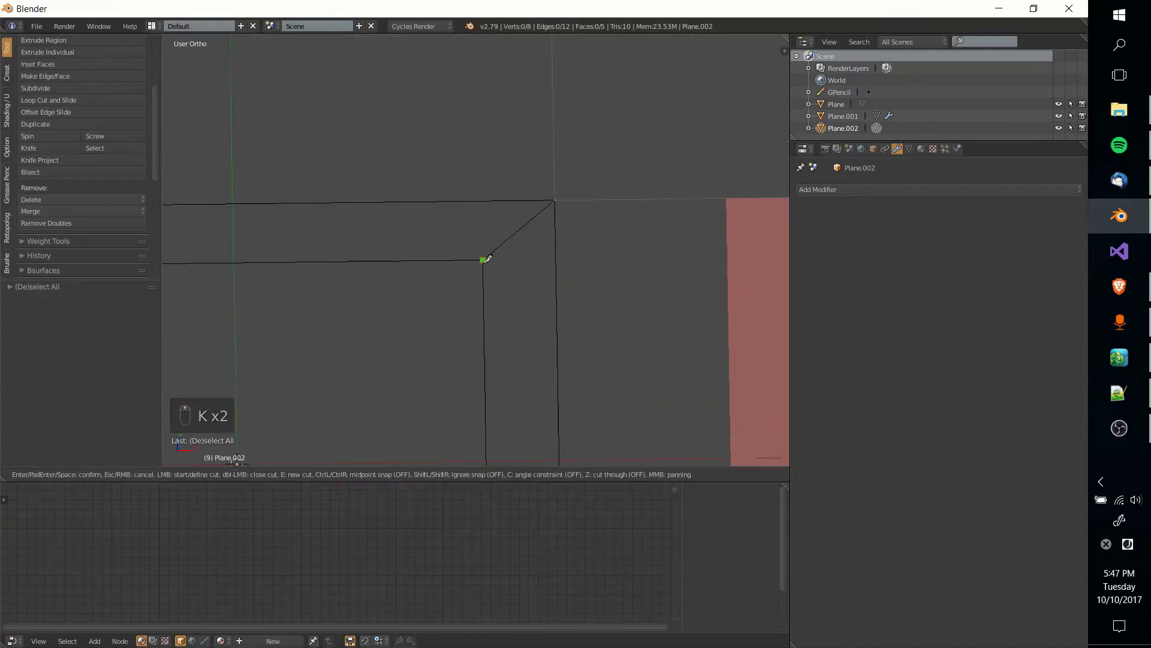
key(c)
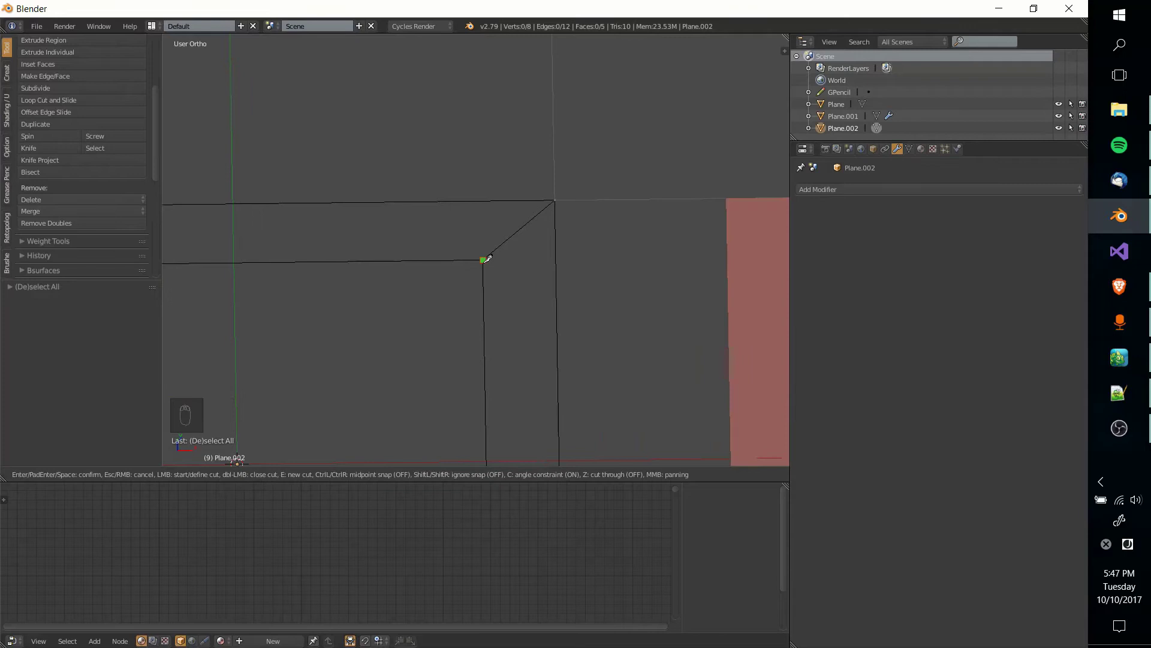
click(484, 259)
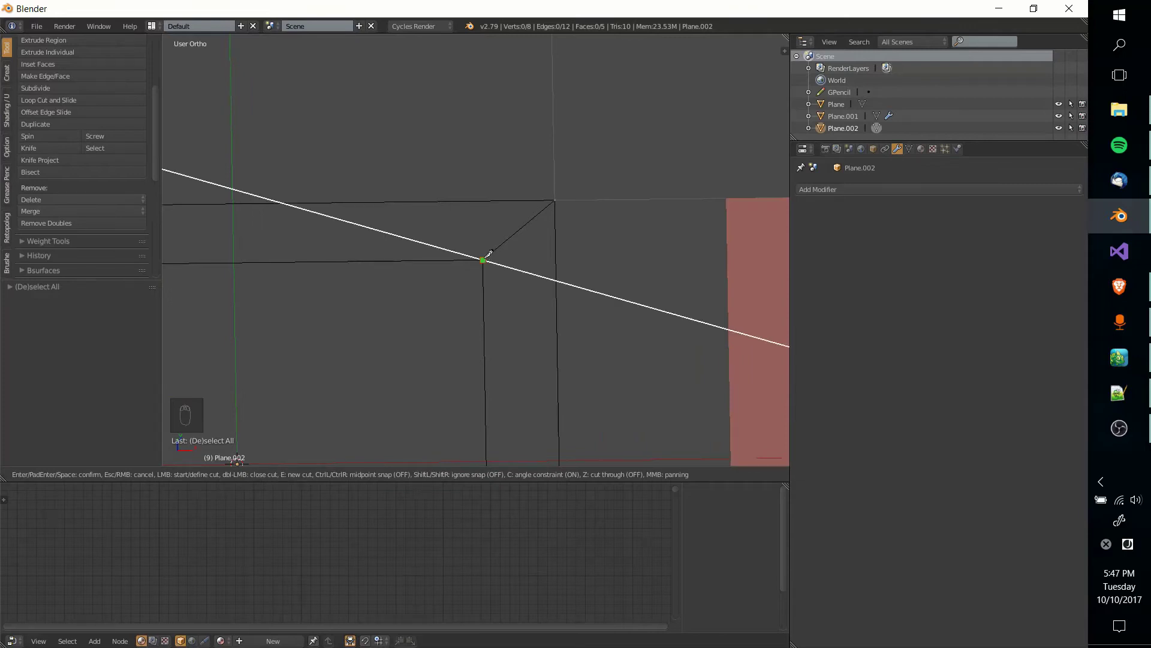
click(484, 199)
key(Return)
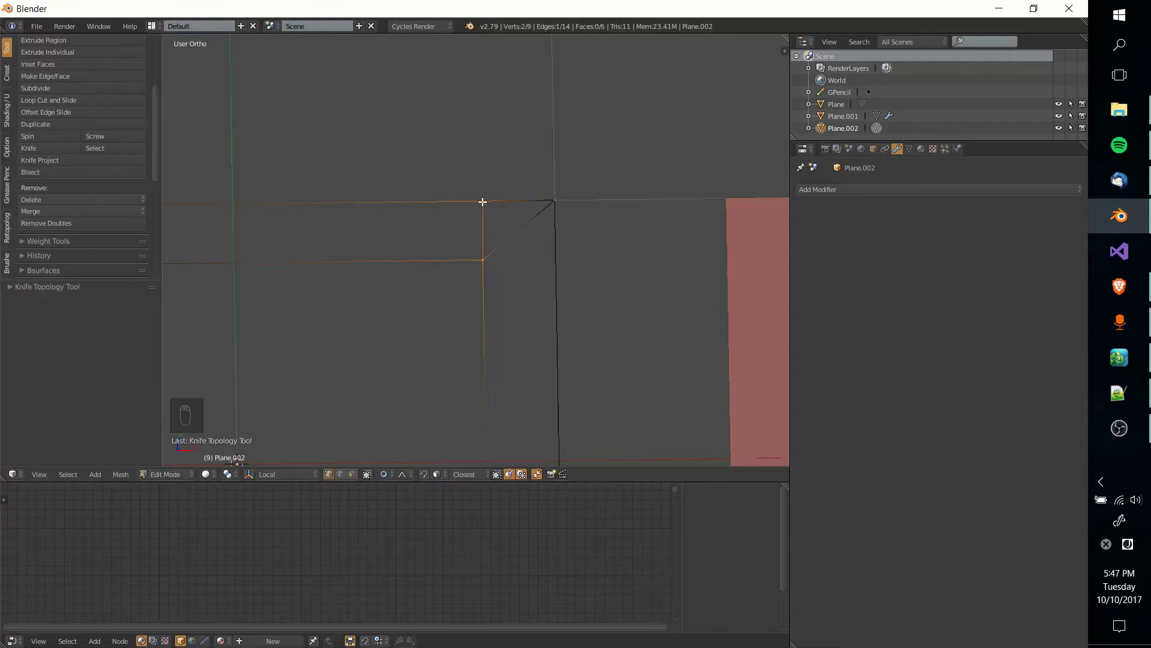
Knife-cut with angle constraint from the inset's upper-right vertex horizontally to the outer right edge, and clear the selection.
right_click(485, 259)
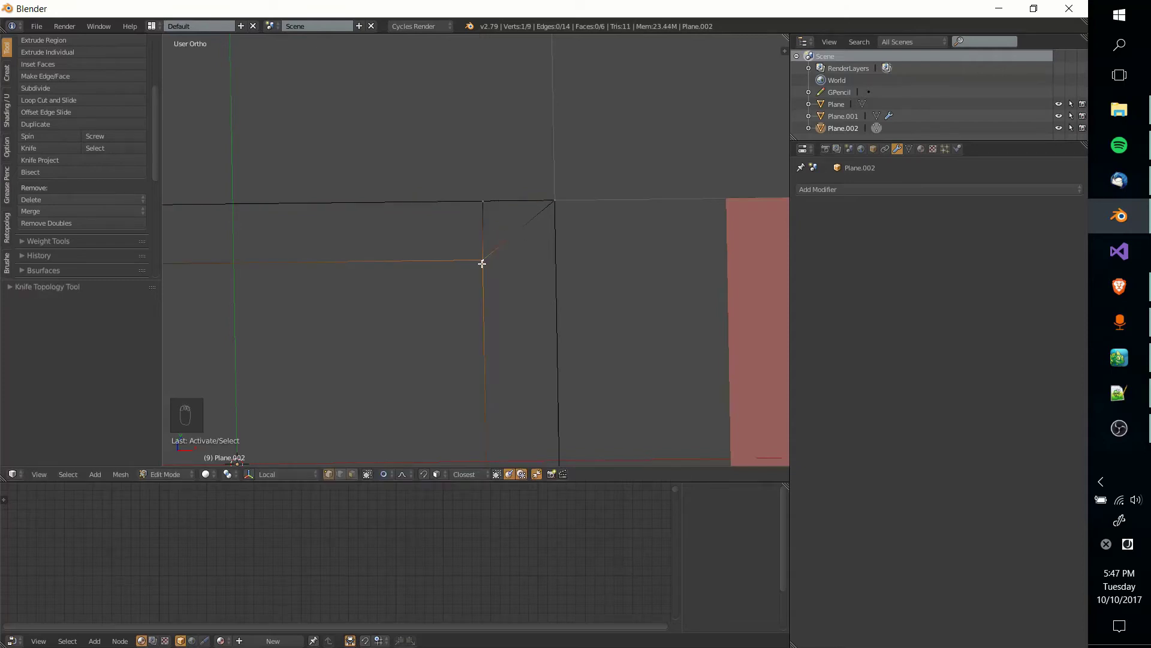
key(k)
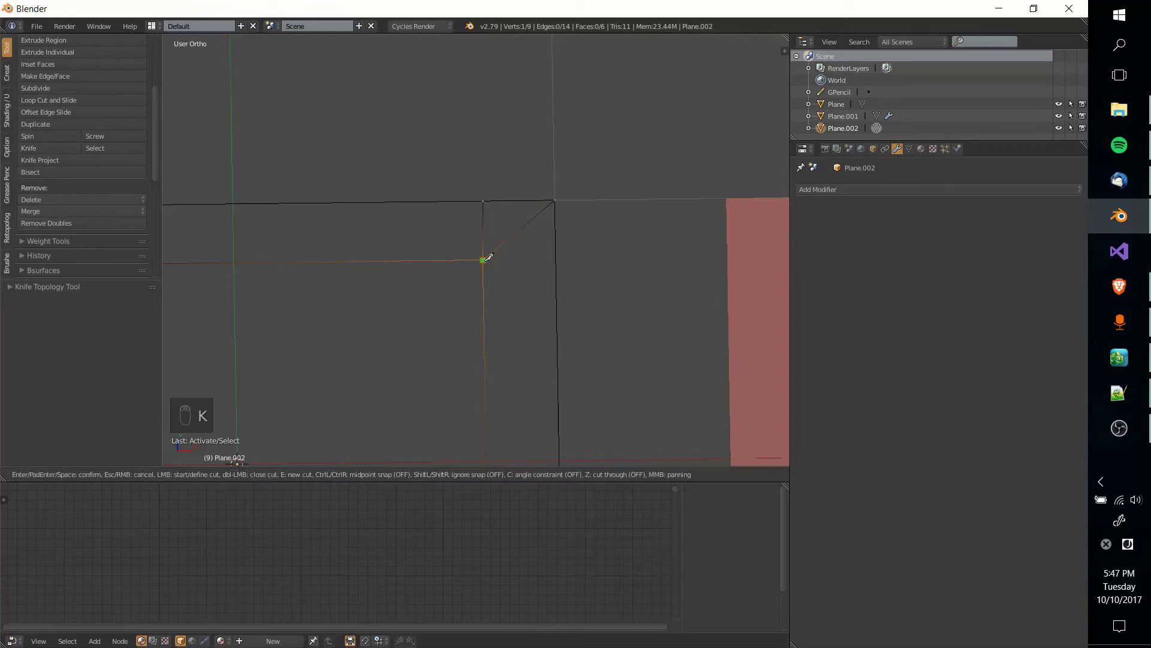
click(484, 259)
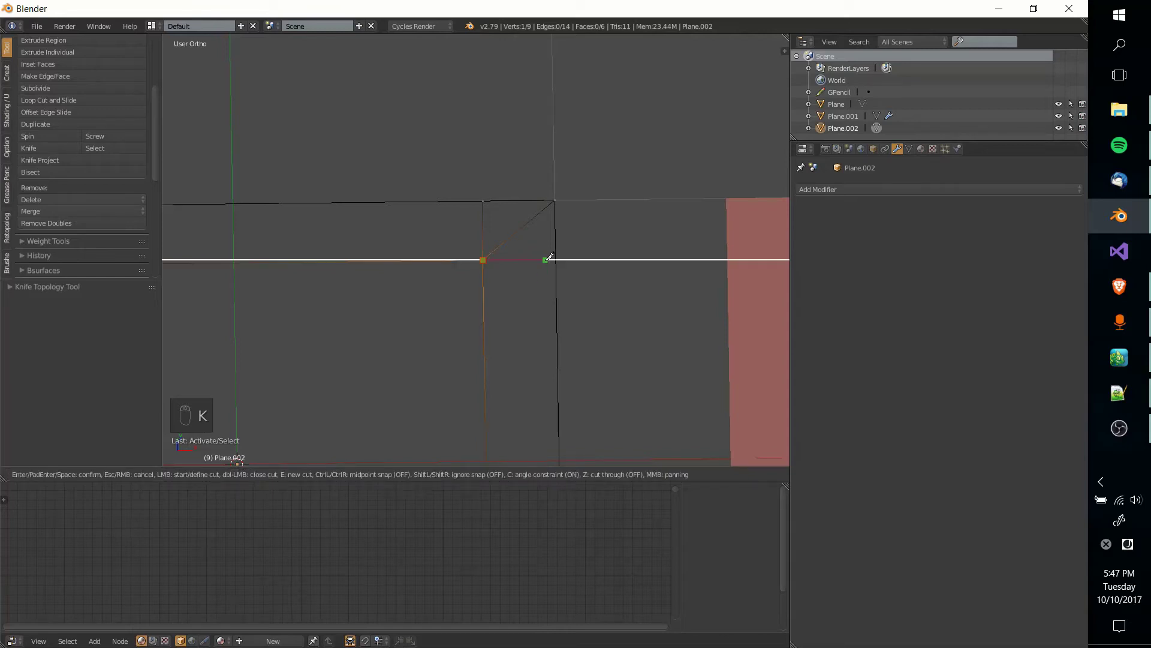
key(c)
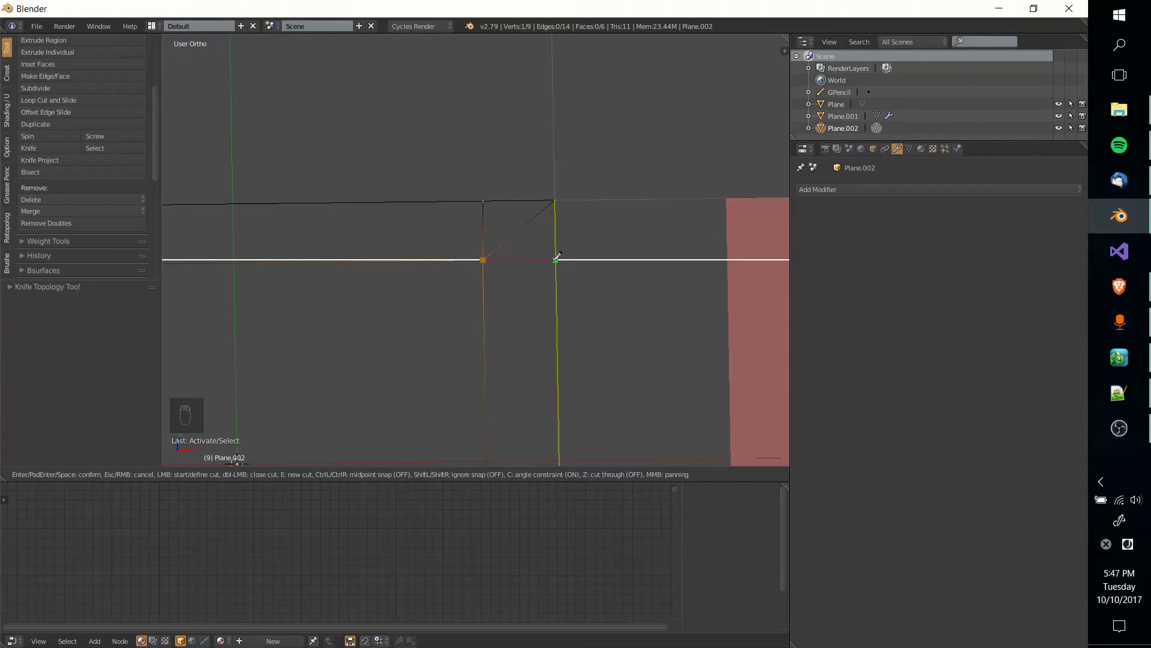
click(557, 258)
key(Return)
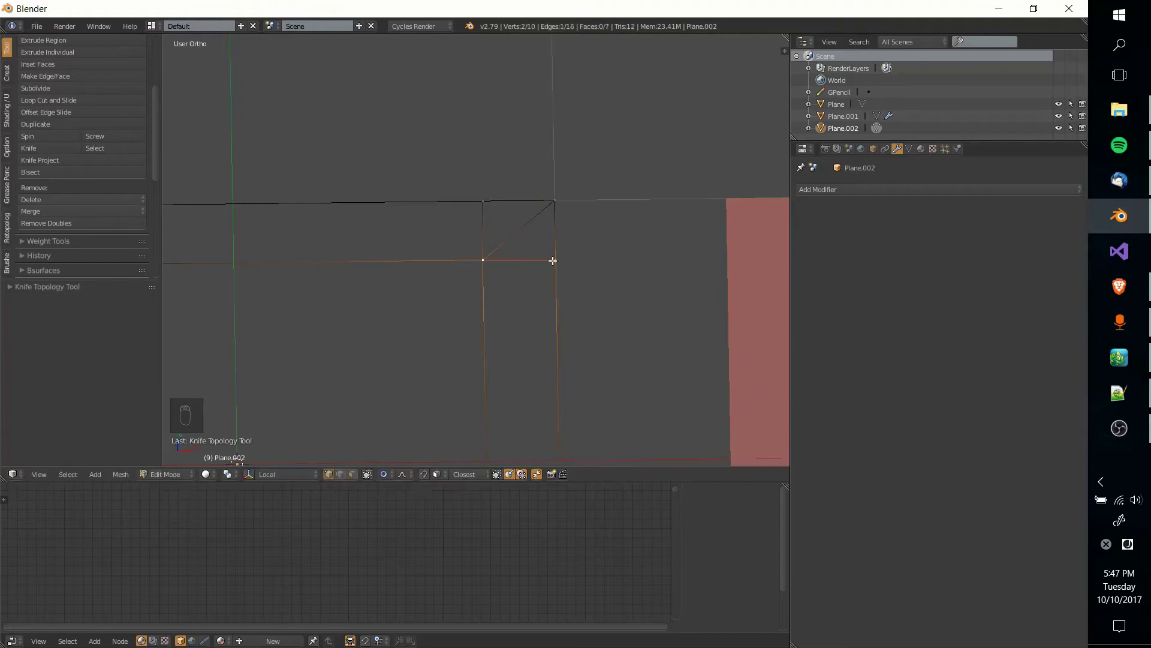
scroll(543, 292, down, 2)
key(a)
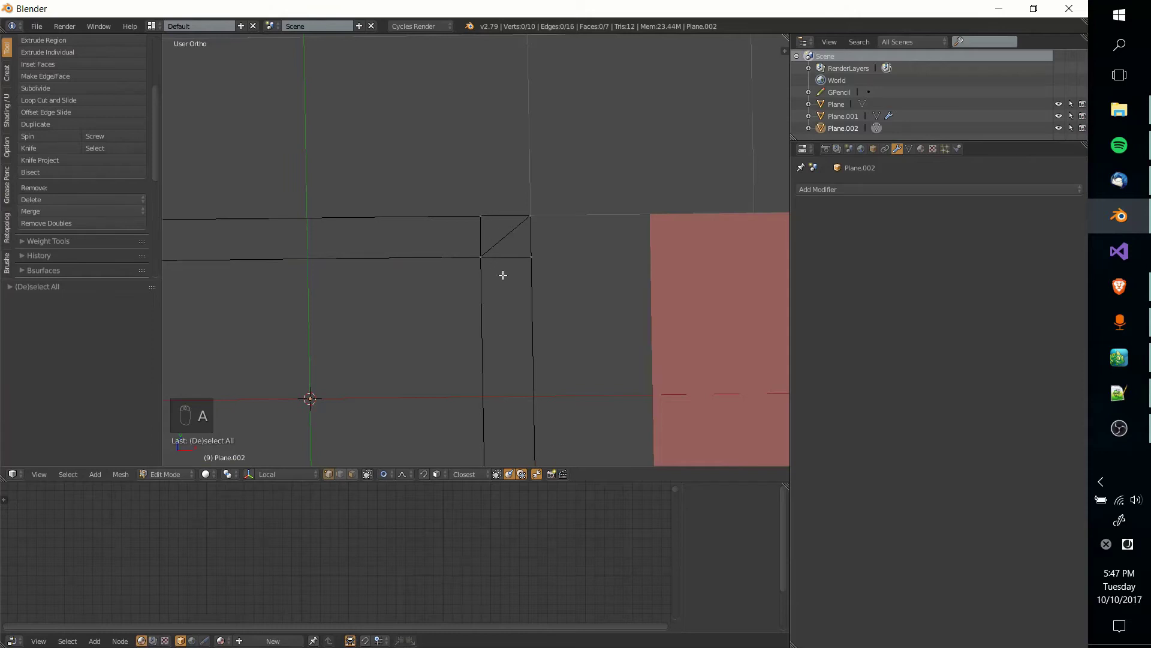
scroll(542, 352, down, 5)
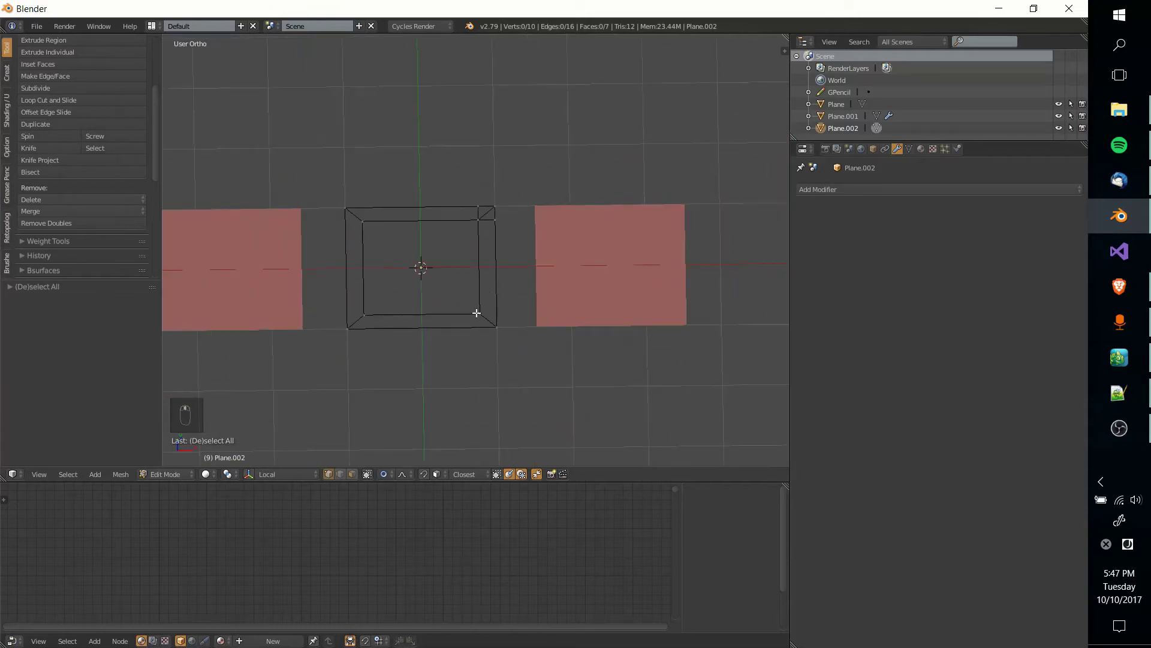
Remove the diagonal edge in the plane's upper-right corner with Limited Dissolve, leaving a square corner face.
scroll(488, 250, up, 5)
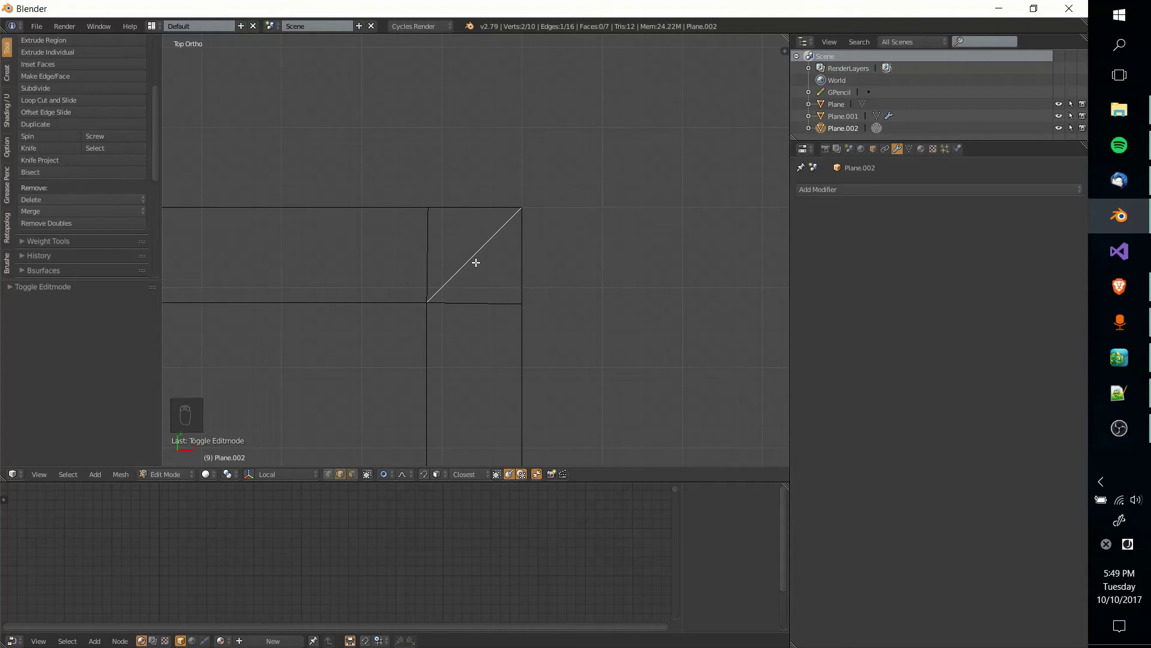
key(x)
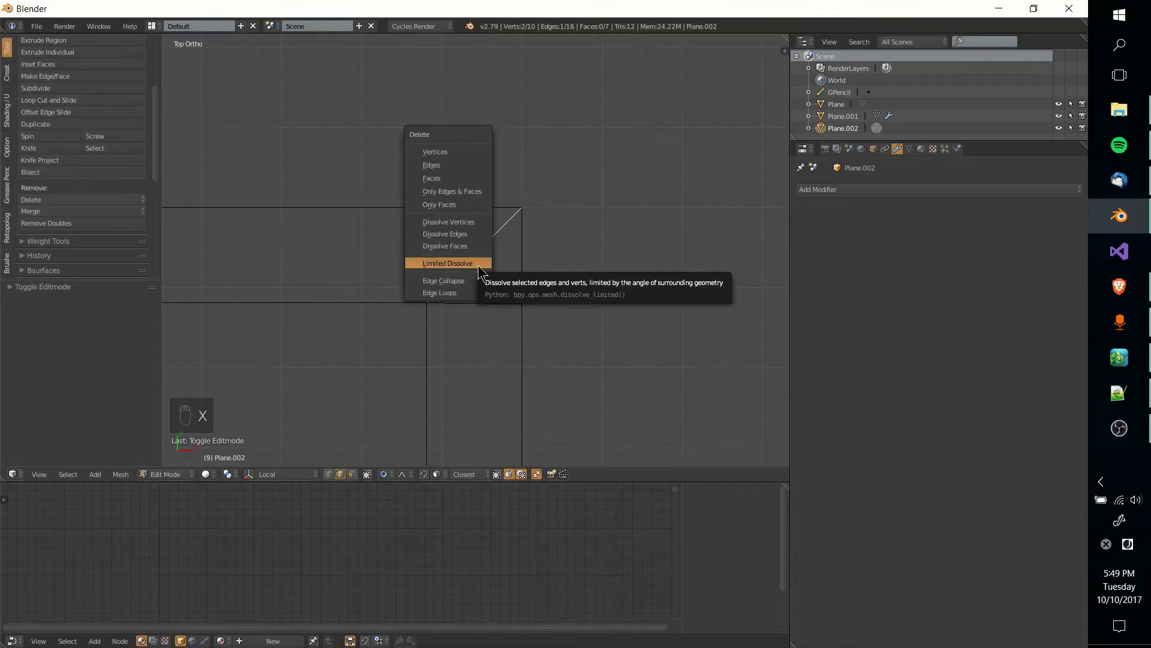
click(478, 265)
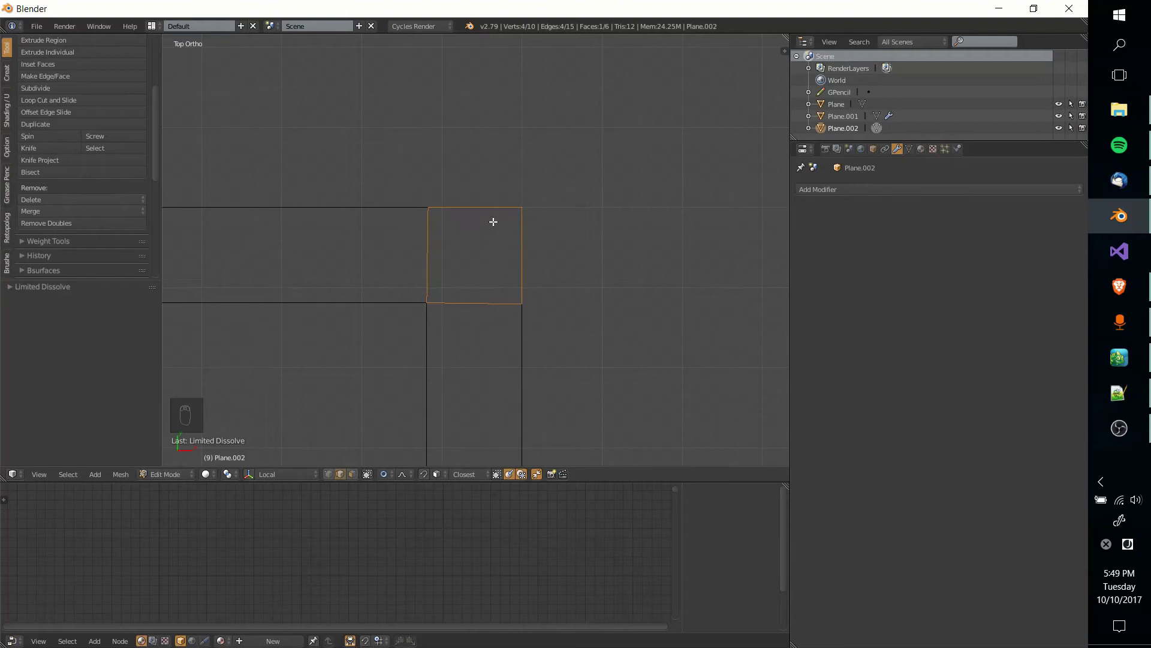
key(Tab)
scroll(522, 247, down, 3)
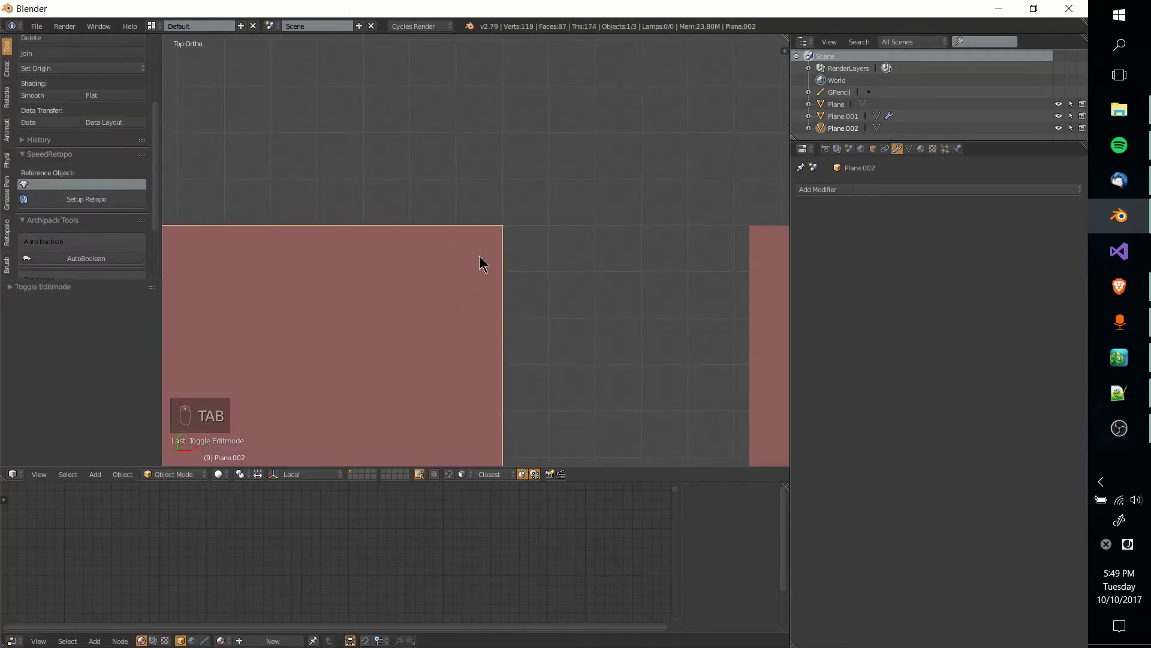
Knife-cut with angle constraint from the inset's lower-right vertex horizontally to the outer right edge.
key(Tab)
shift+middle_drag(501, 412, 526, 173)
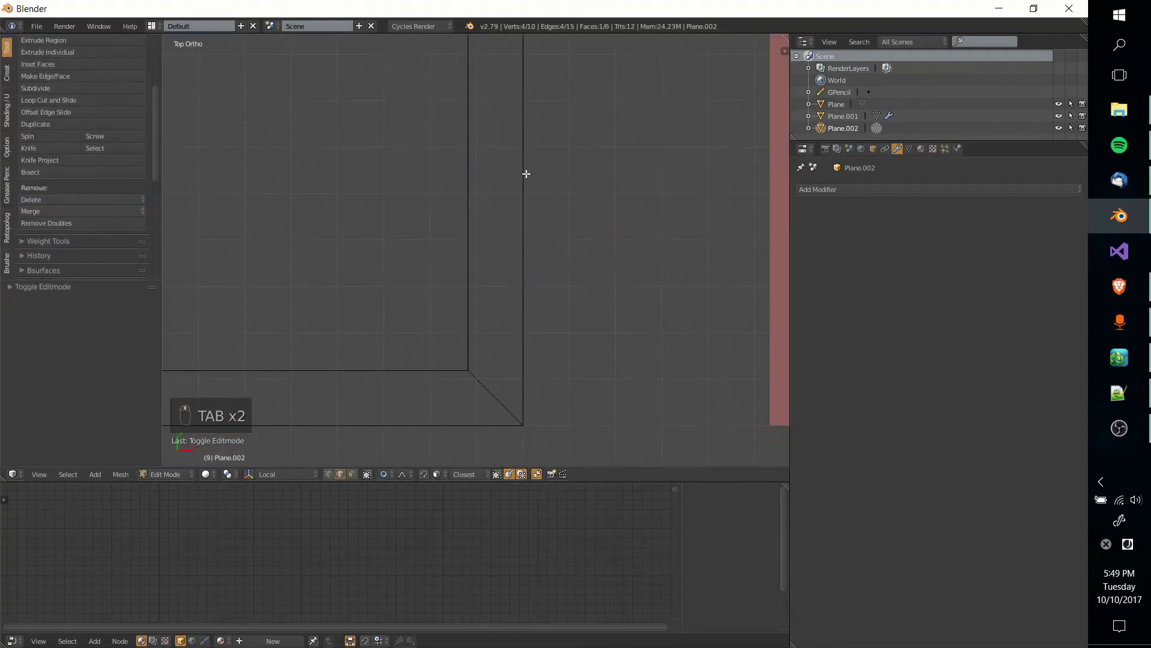
shift+middle_drag(526, 408, 530, 322)
key(k)
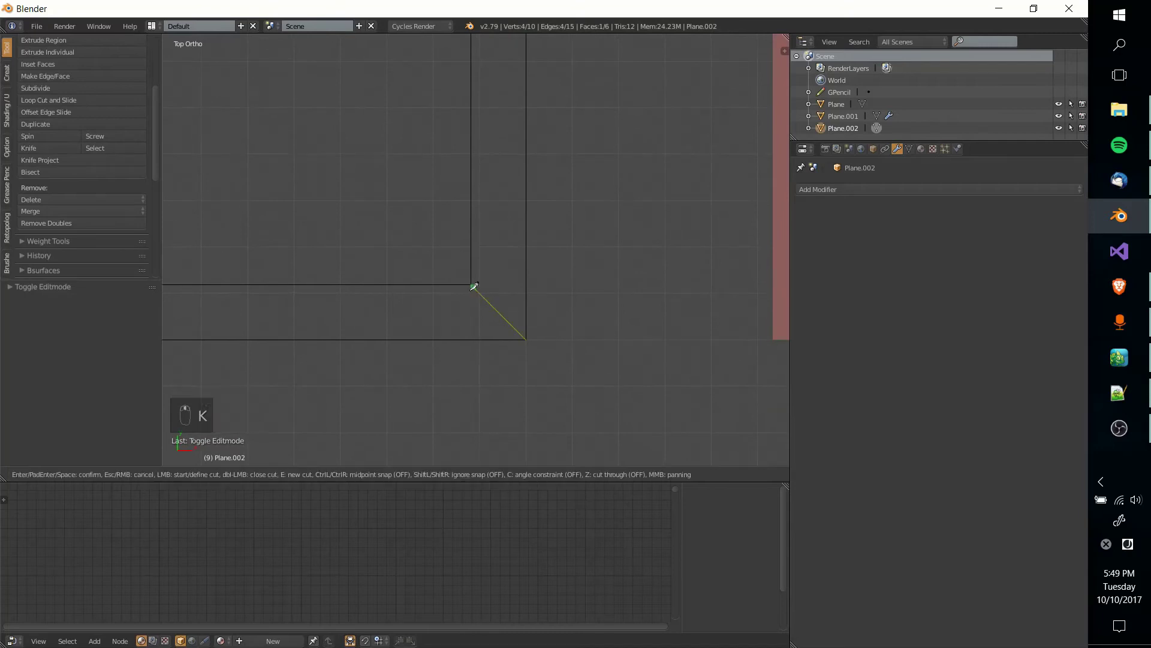
click(471, 284)
key(c)
key(c)
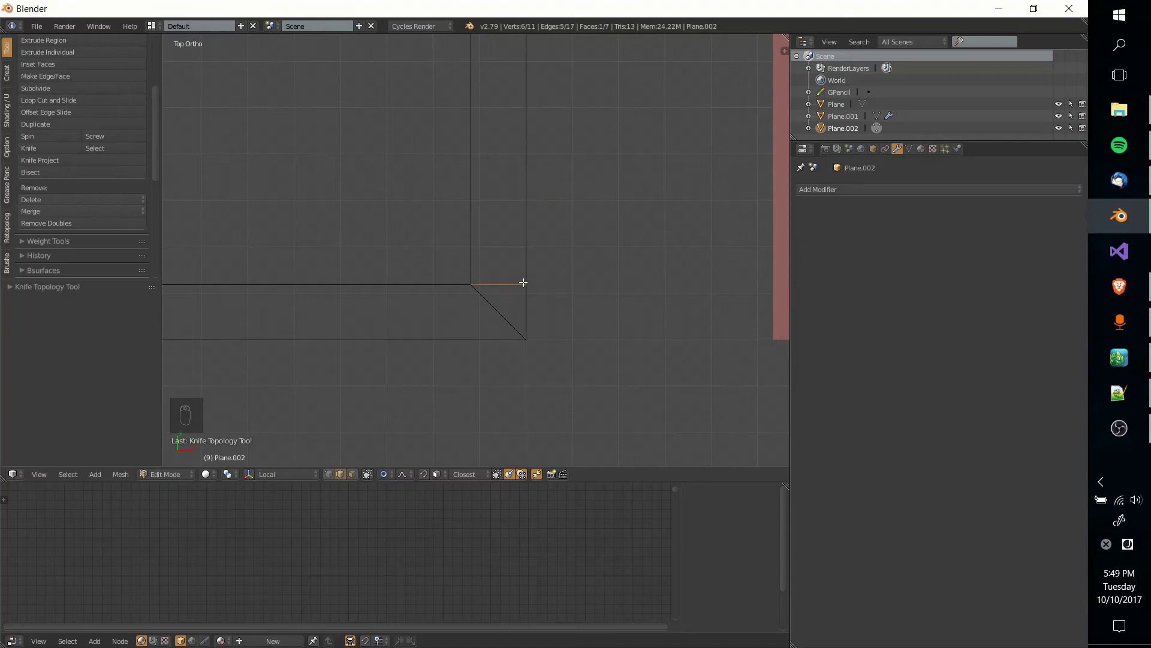
click(527, 280)
Knife-cut with angle constraint from the inset's lower-right vertex straight down to the outer bottom edge.
click(472, 283)
key(c)
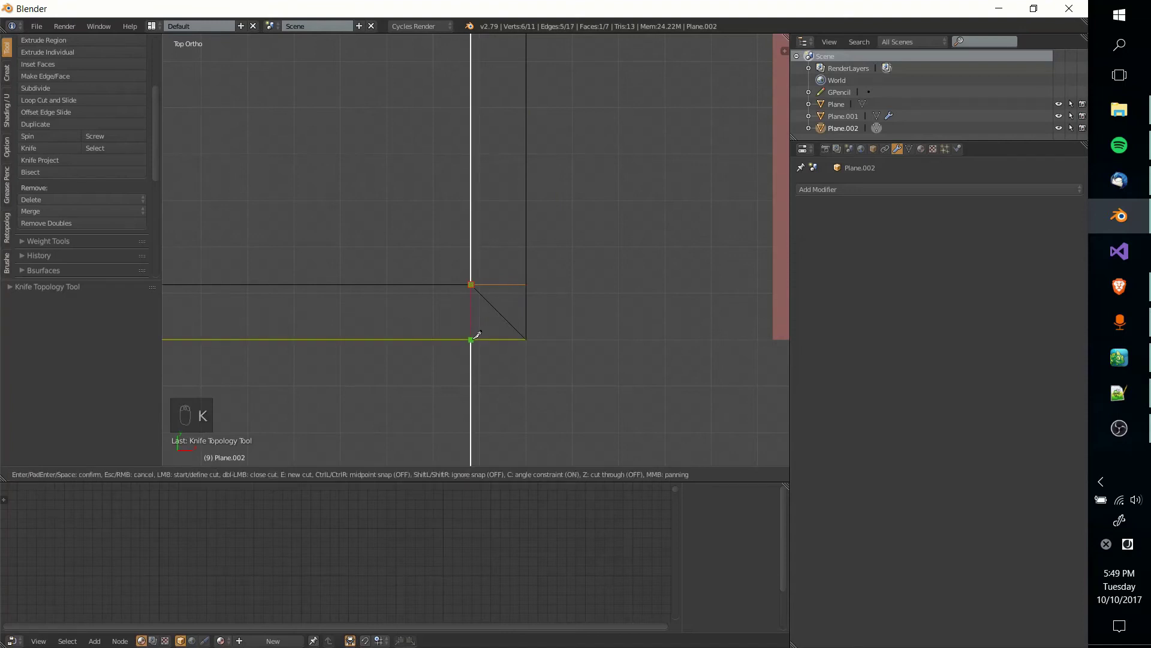
click(472, 337)
key(Return)
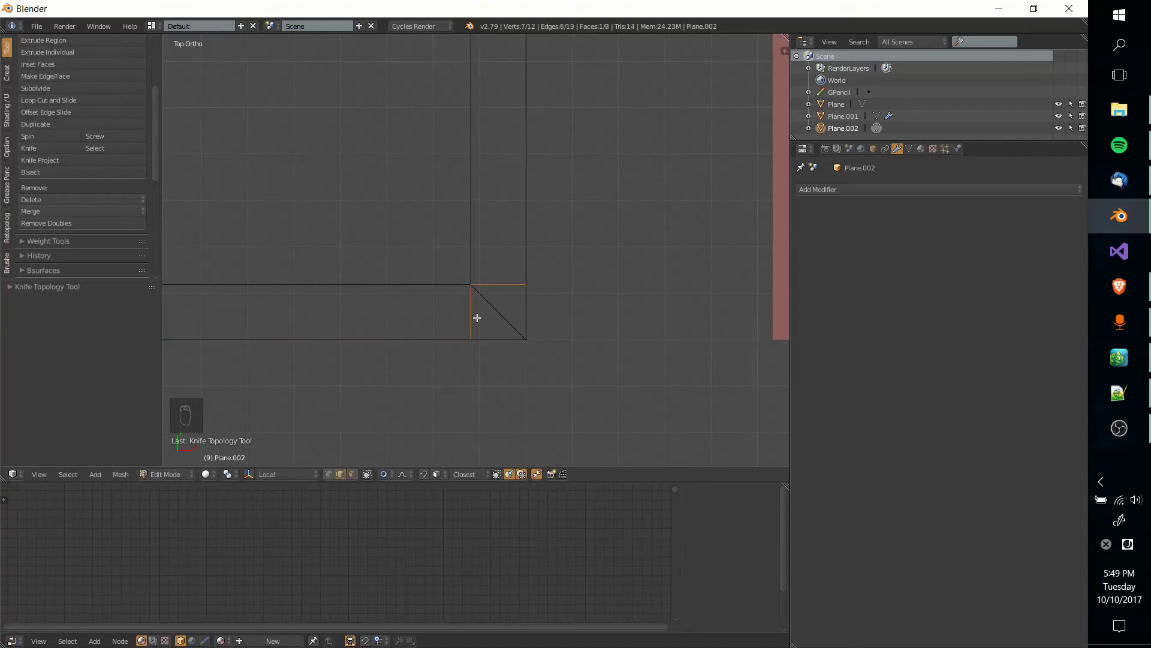
Dissolve the diagonal edge in the plane's lower-right corner to leave a square corner face.
right_click(499, 305)
key(x)
click(502, 313)
key(Tab)
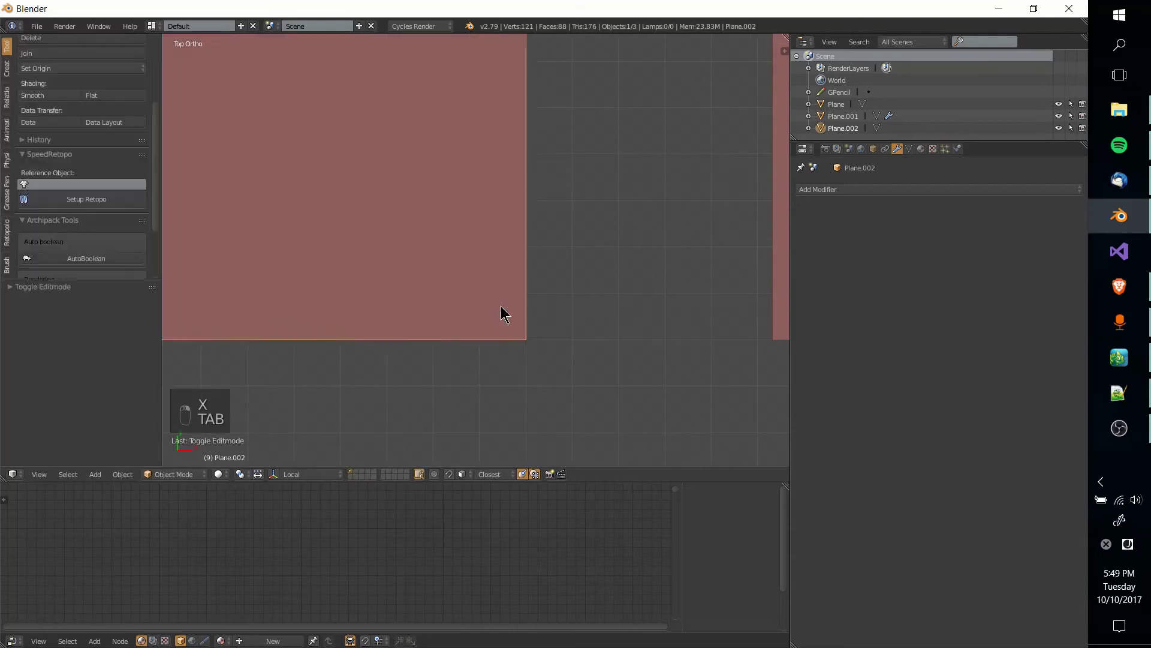
scroll(501, 311, down, 3)
key(Tab)
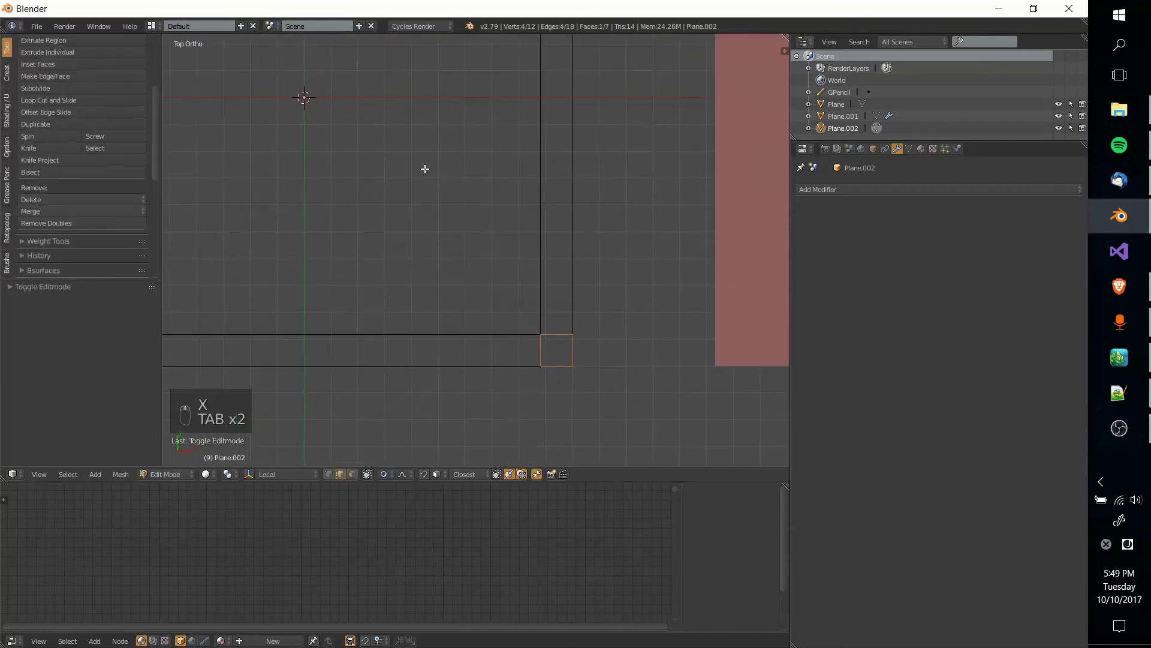
scroll(425, 169, up, 2)
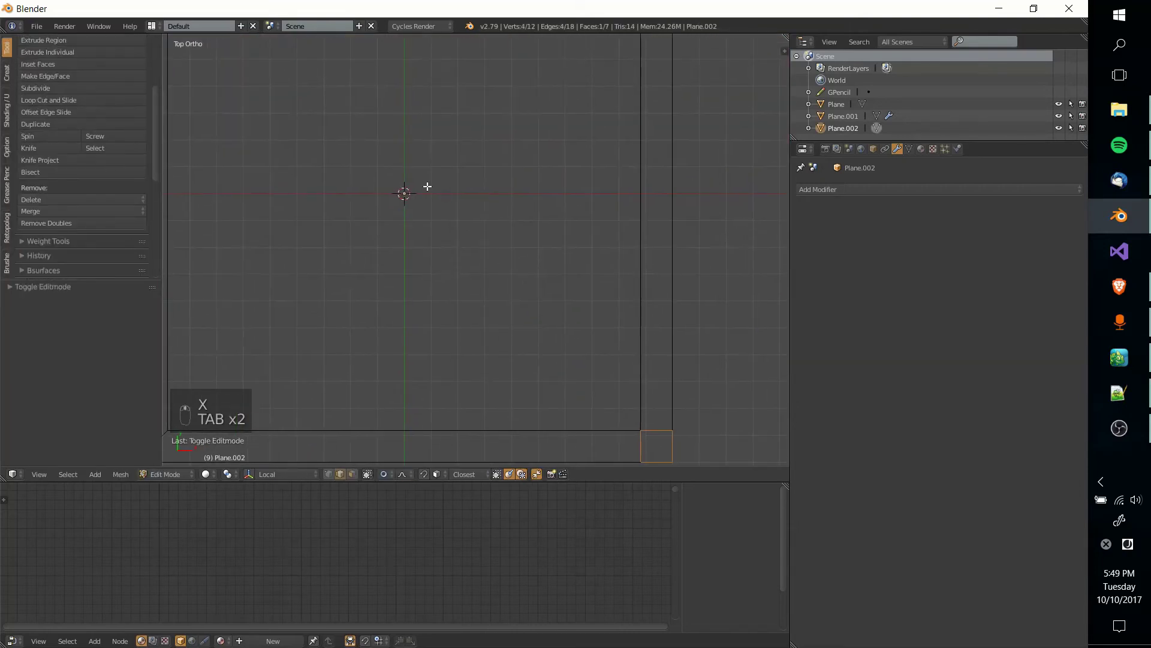
key(Tab)
key(Tab)
key(Tab)
key(Tab)
key(Tab)
key(Tab)
scroll(427, 185, down, 3)
scroll(437, 204, up, 2)
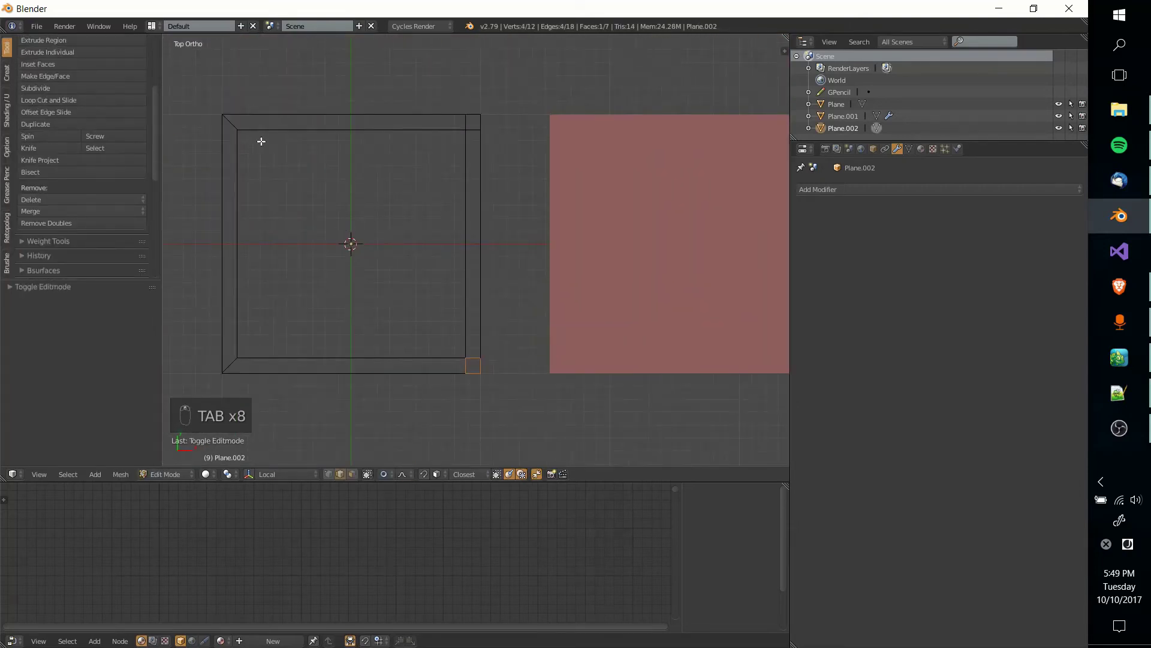
shift+middle_drag(480, 263, 375, 254)
Open the neighbouring mirrored plane for mesh editing and examine its base quarter with the Mirror modifier's viewport display off and back on.
key(Tab)
right_click(376, 254)
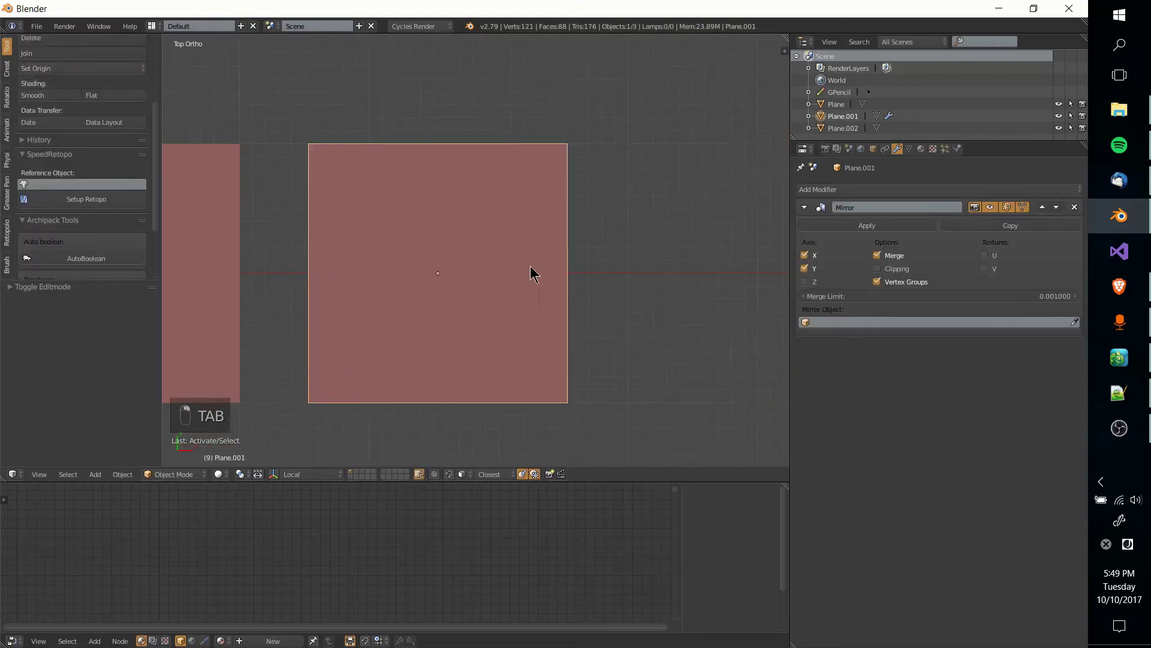
shift+middle_drag(531, 272, 596, 334)
key(Tab)
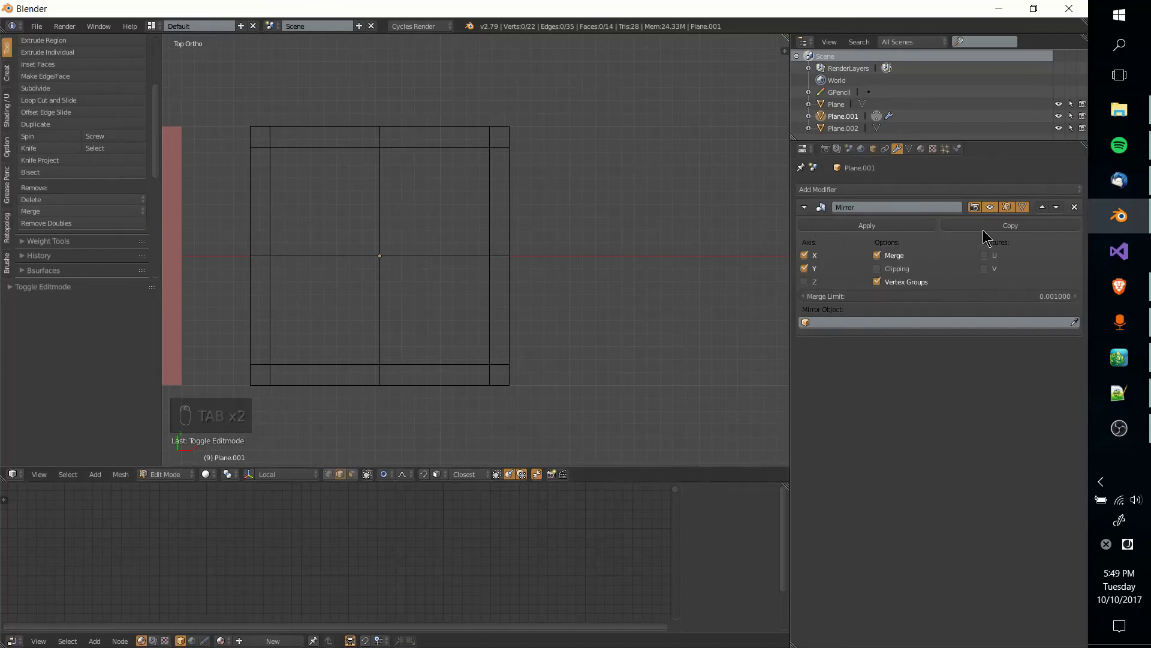
click(989, 207)
shift+middle_drag(427, 236, 553, 118)
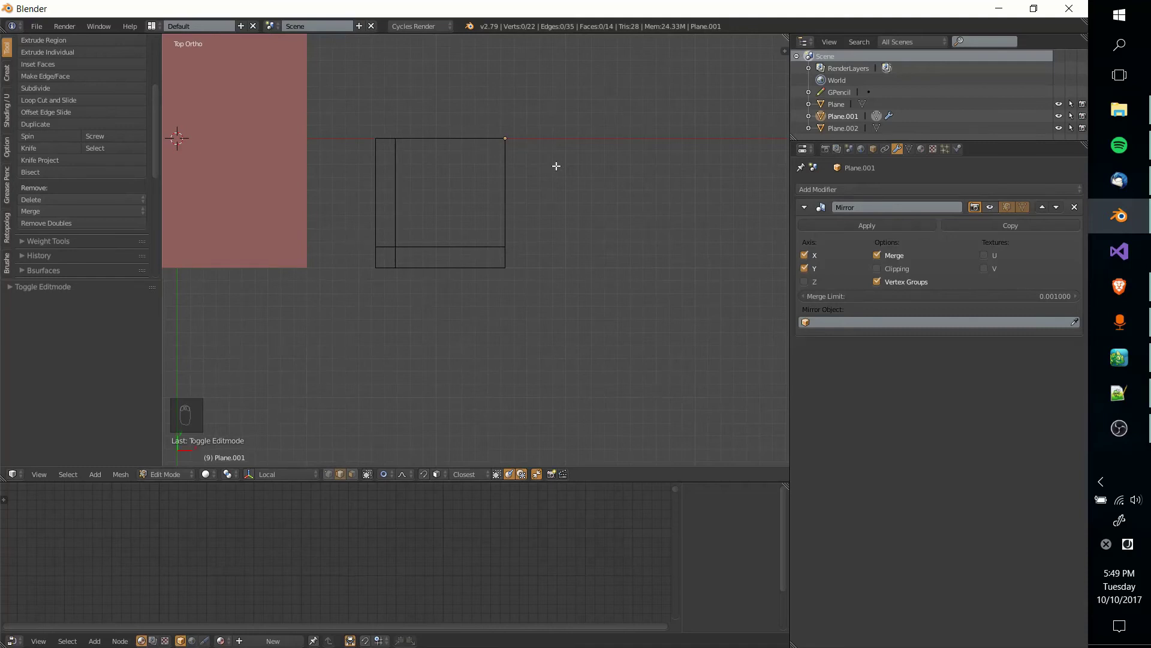
click(990, 207)
shift+middle_drag(695, 274, 628, 358)
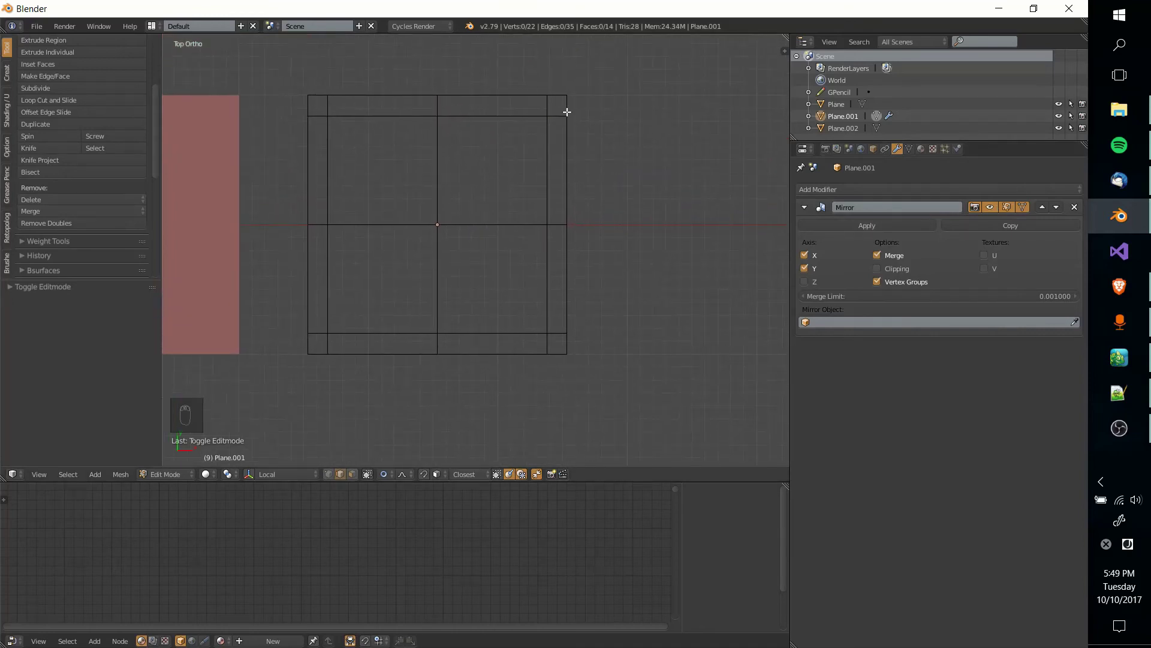
Try to extrude the mirrored plane's corner face upward in face select mode, and deselect everything.
click(352, 474)
right_click(319, 343)
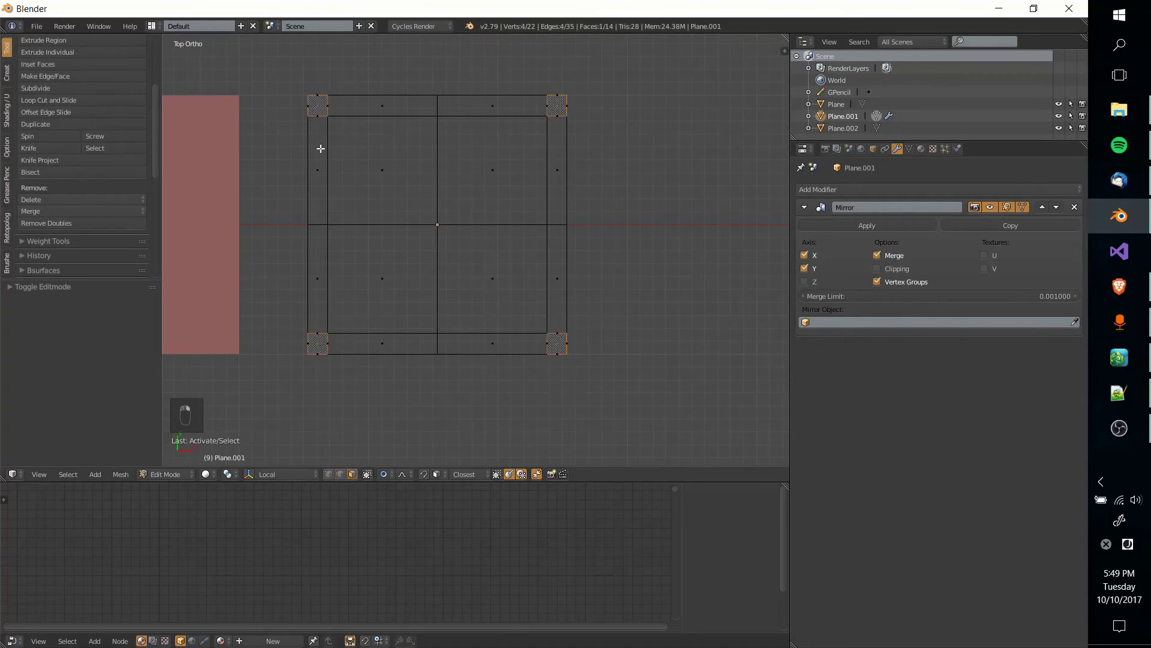
middle_drag(599, 362, 521, 293)
key(e)
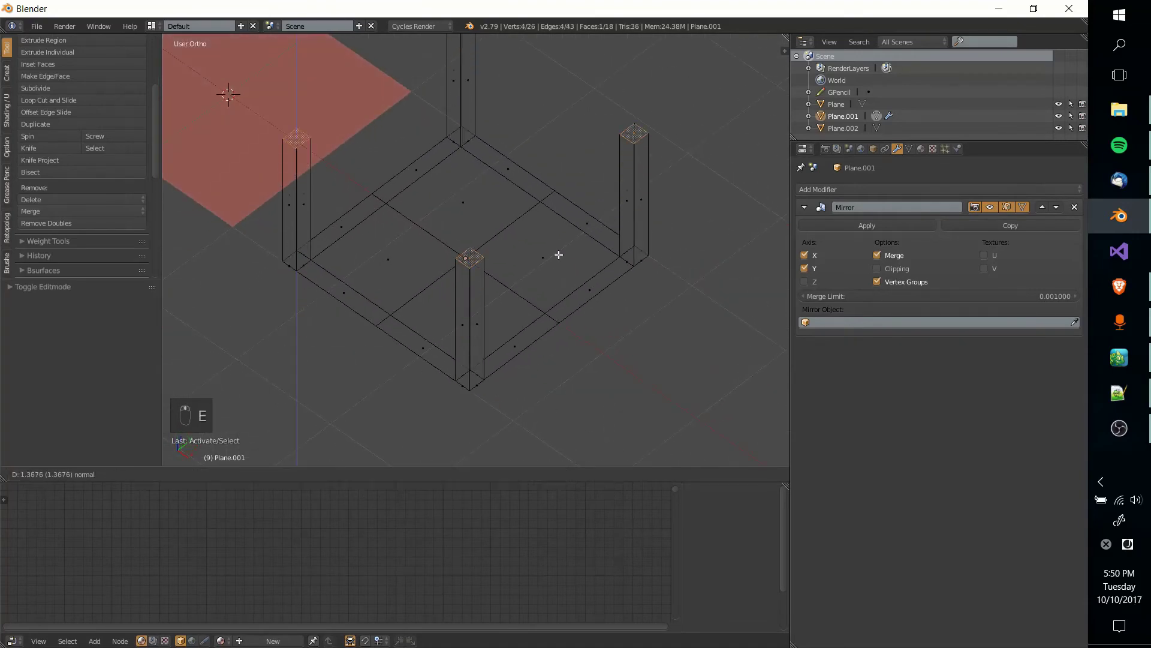
right_click(564, 289)
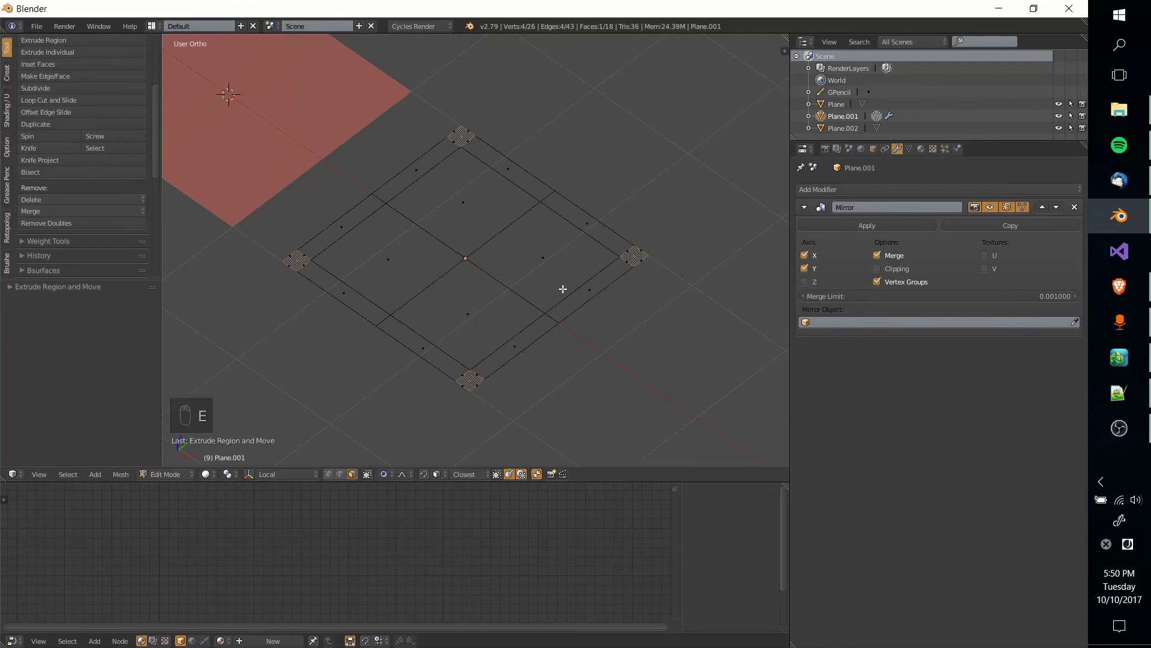
middle_drag(563, 289, 673, 357)
middle_drag(610, 293, 522, 298)
key(a)
Place the 3D cursor in the empty space beside the mirrored plane and add a new, separate plane object there.
scroll(540, 341, down, 3)
scroll(532, 285, up, 4)
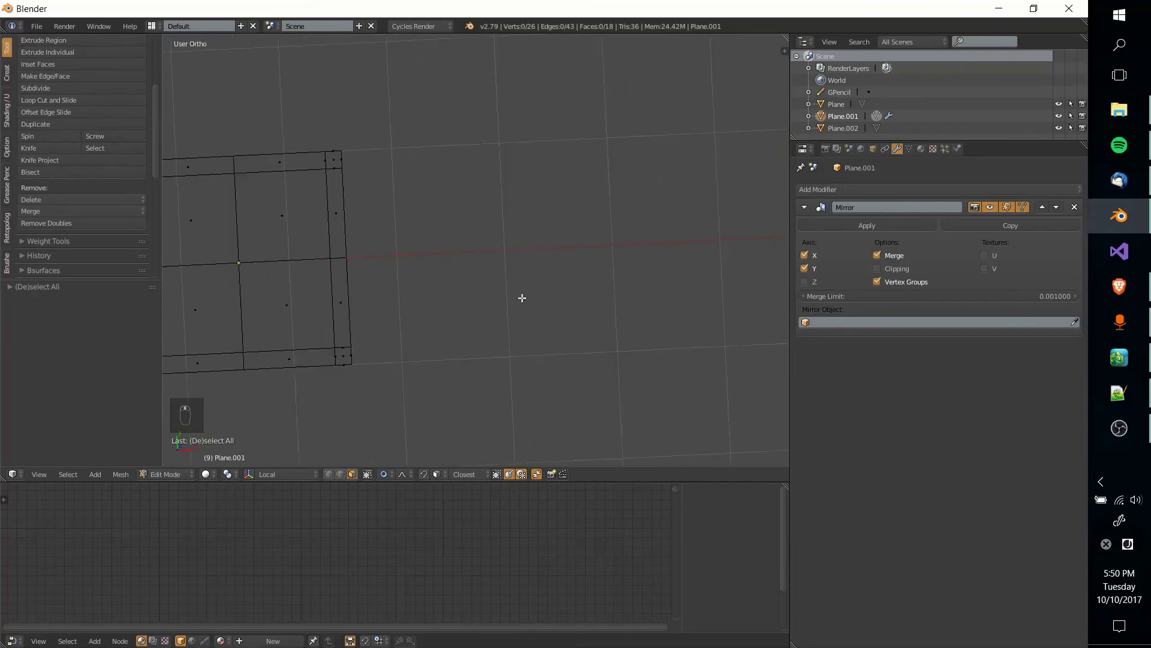
click(506, 246)
key(shift+a)
click(506, 247)
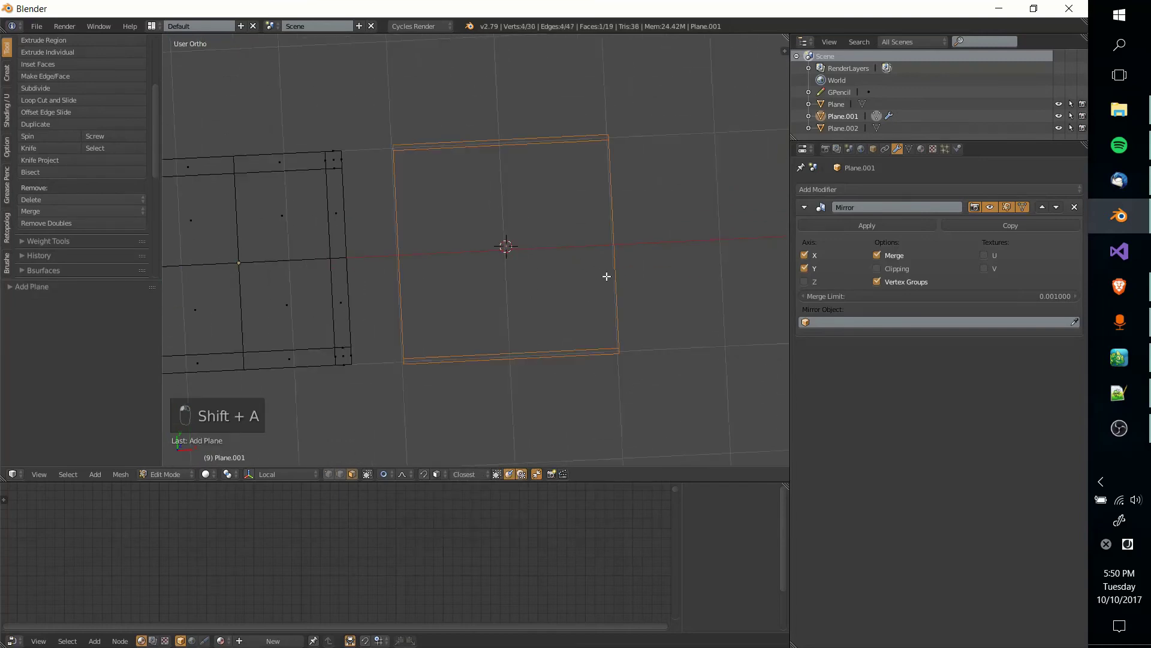
key(ctrl+z)
key(Tab)
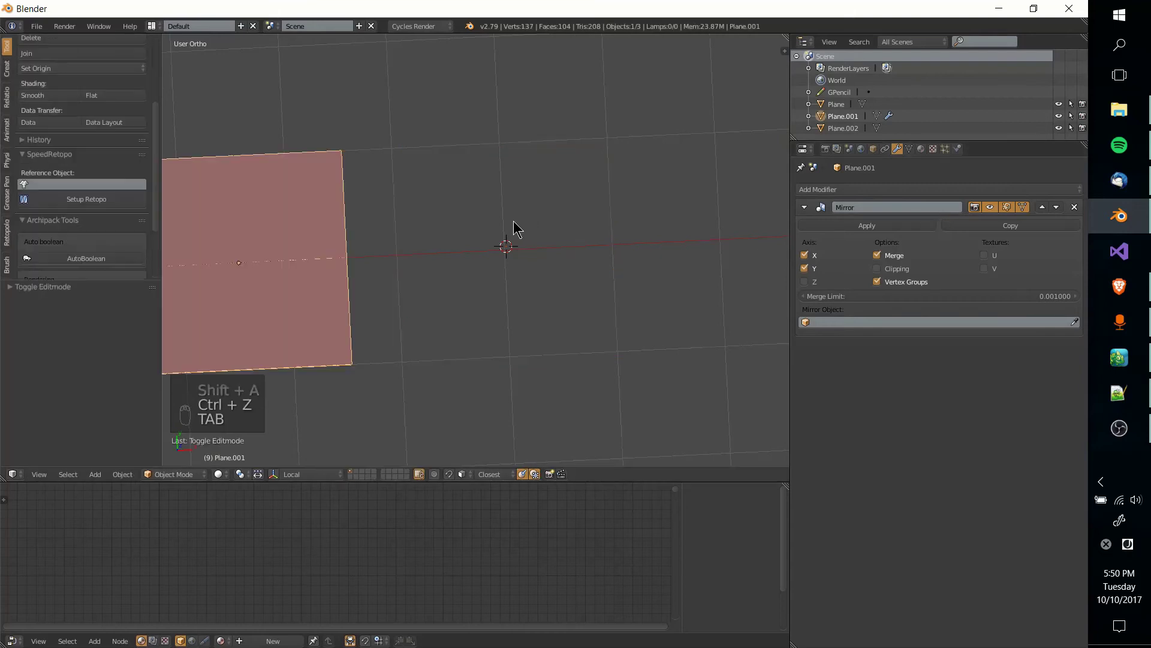
key(shift+a)
mouse_move(463, 234)
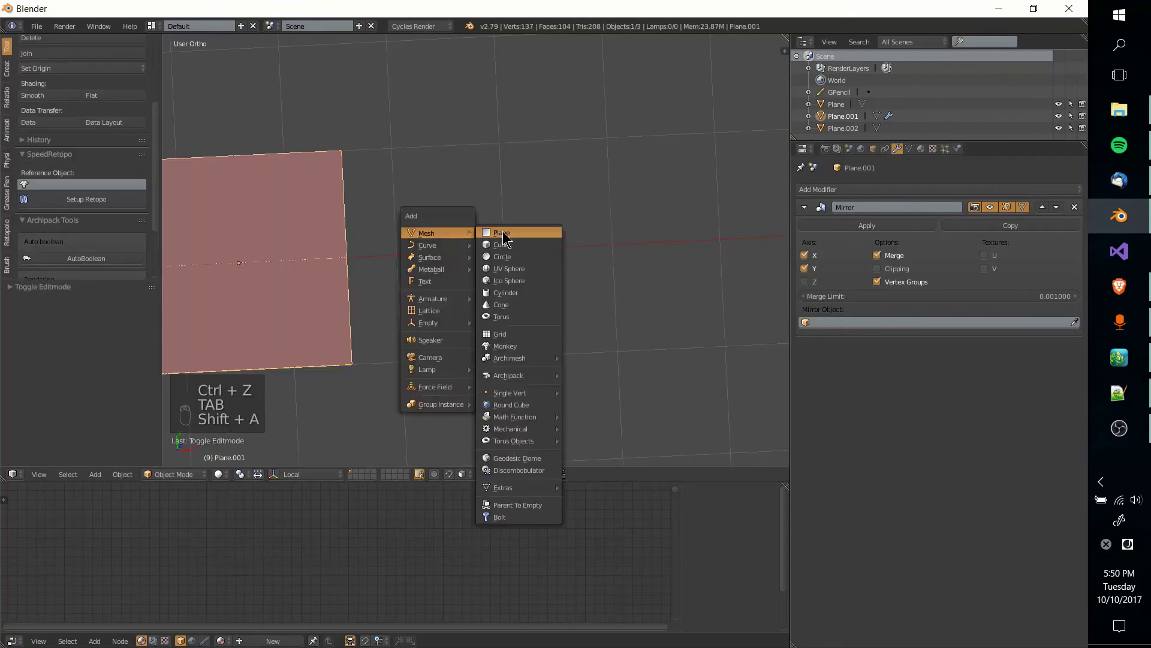
click(507, 234)
Add a Mirror modifier to the new plane with the X and Y axes and Clipping enabled.
key(Tab)
shift+middle_drag(637, 317, 652, 298)
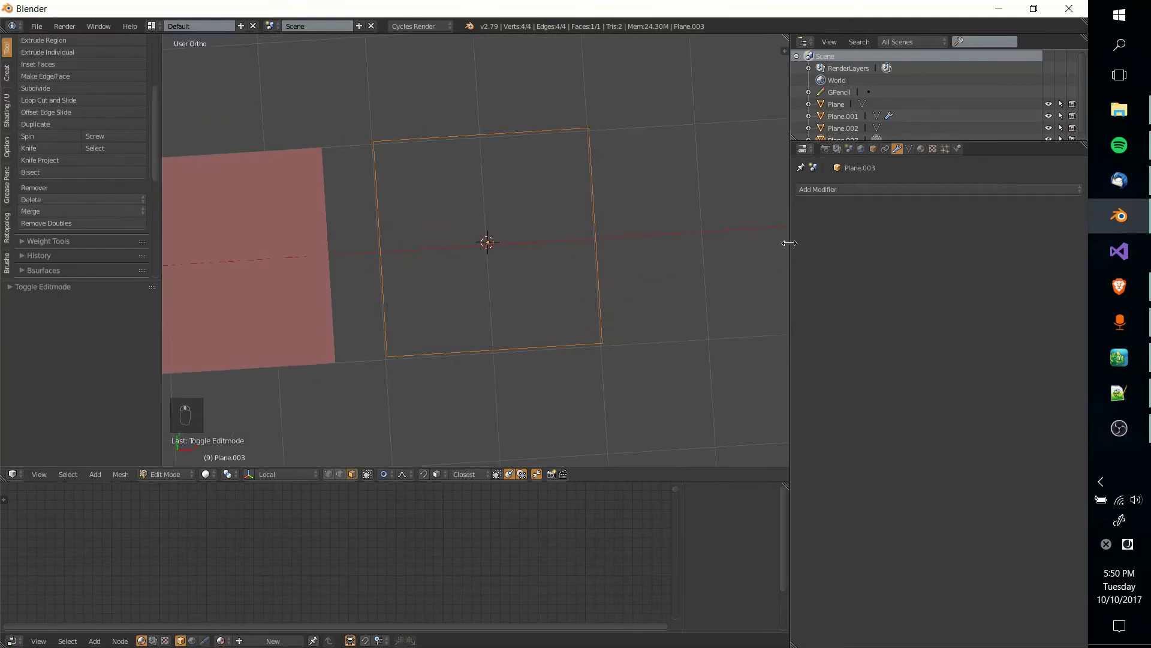
click(857, 190)
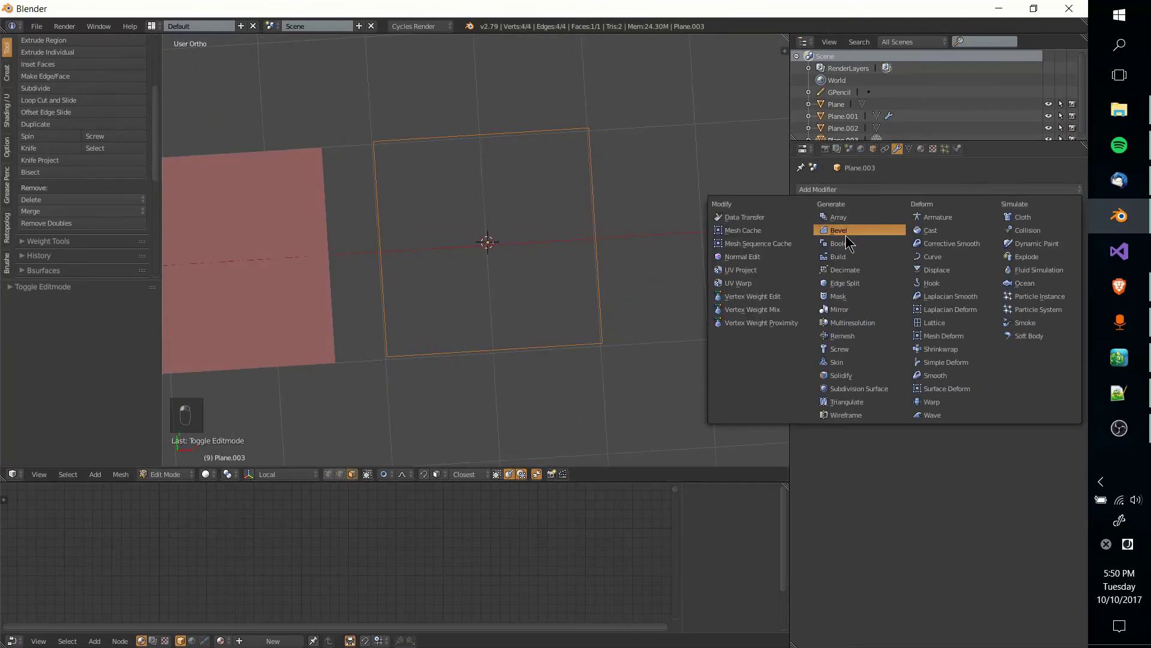
click(869, 309)
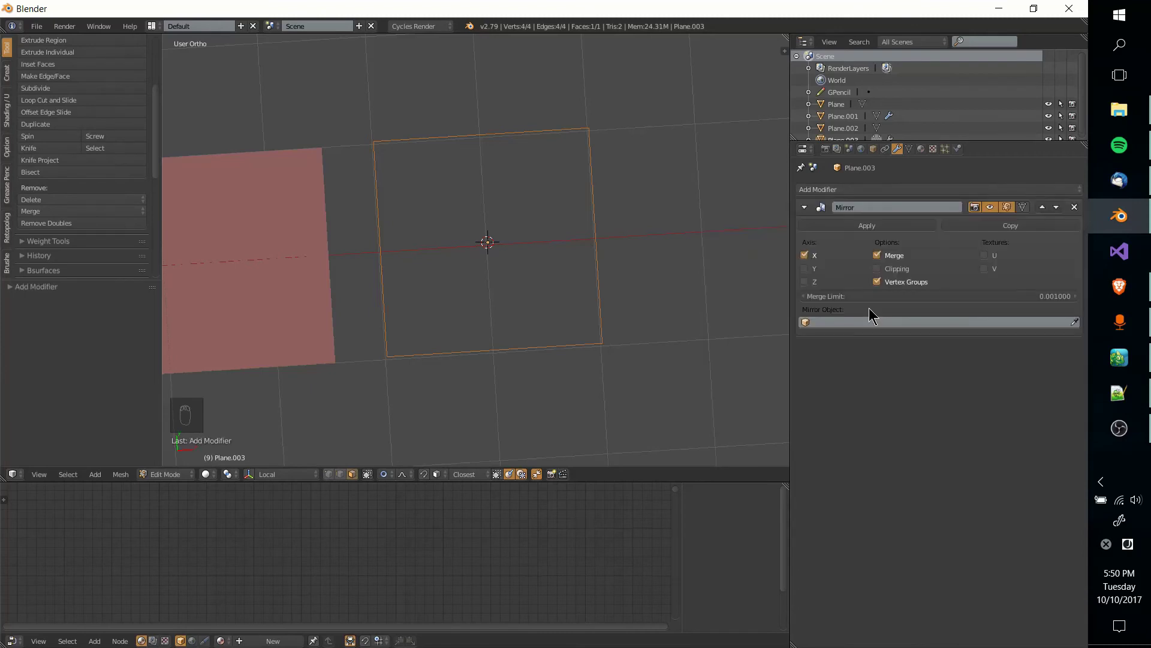
click(804, 268)
click(877, 268)
Move the new plane's lower edge along Y up to the horizontal centre line in edge select mode.
middle_drag(714, 357, 659, 354)
shift+middle_drag(492, 246, 519, 287)
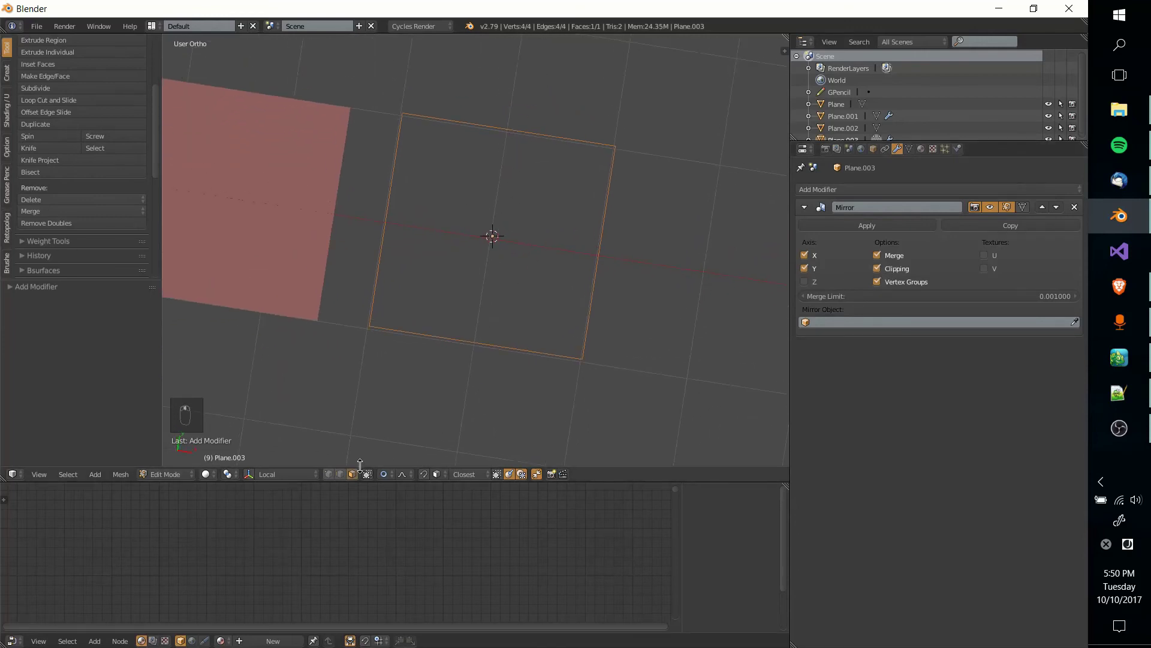
click(340, 474)
middle_drag(483, 260, 490, 207)
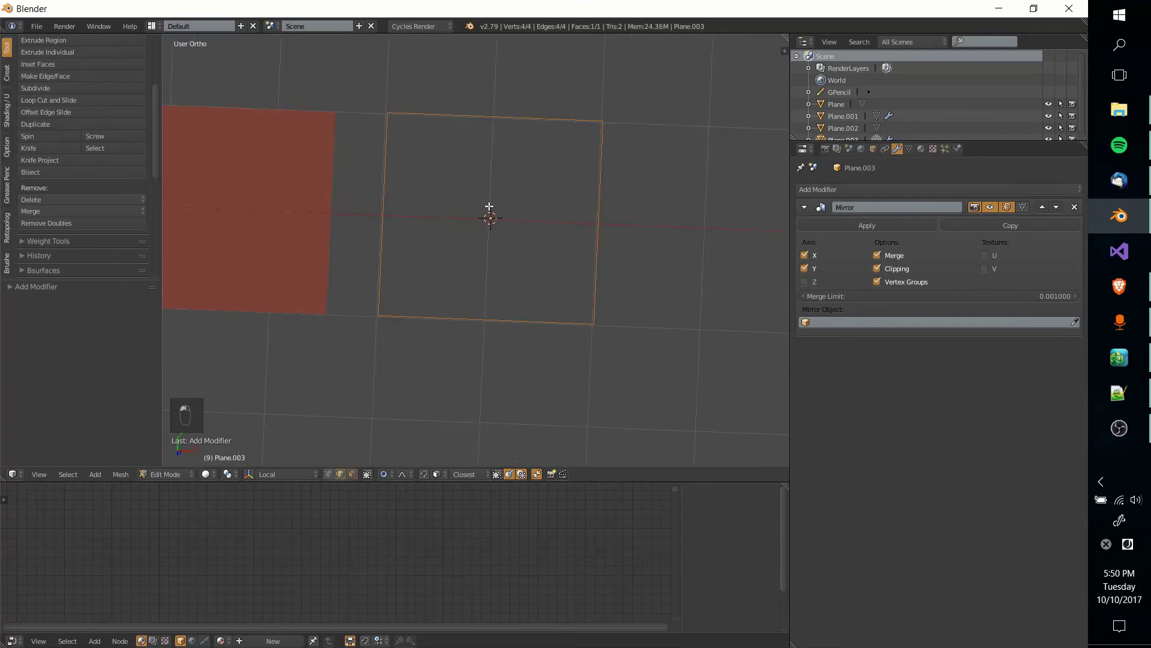
key(g)
key(y)
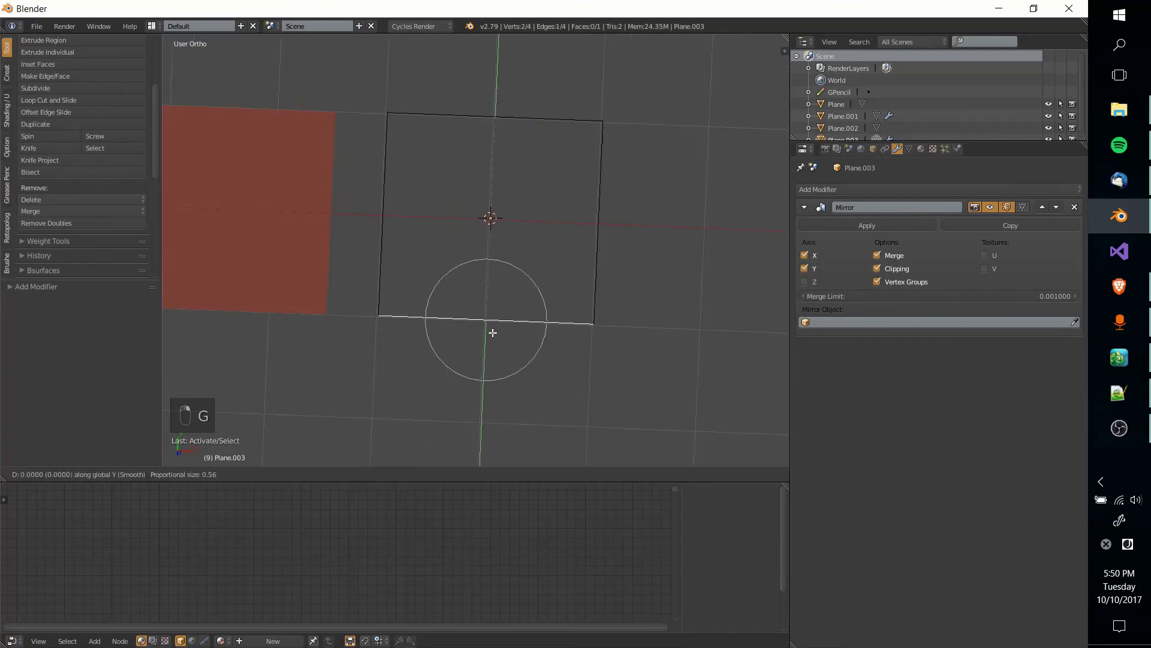
click(503, 228)
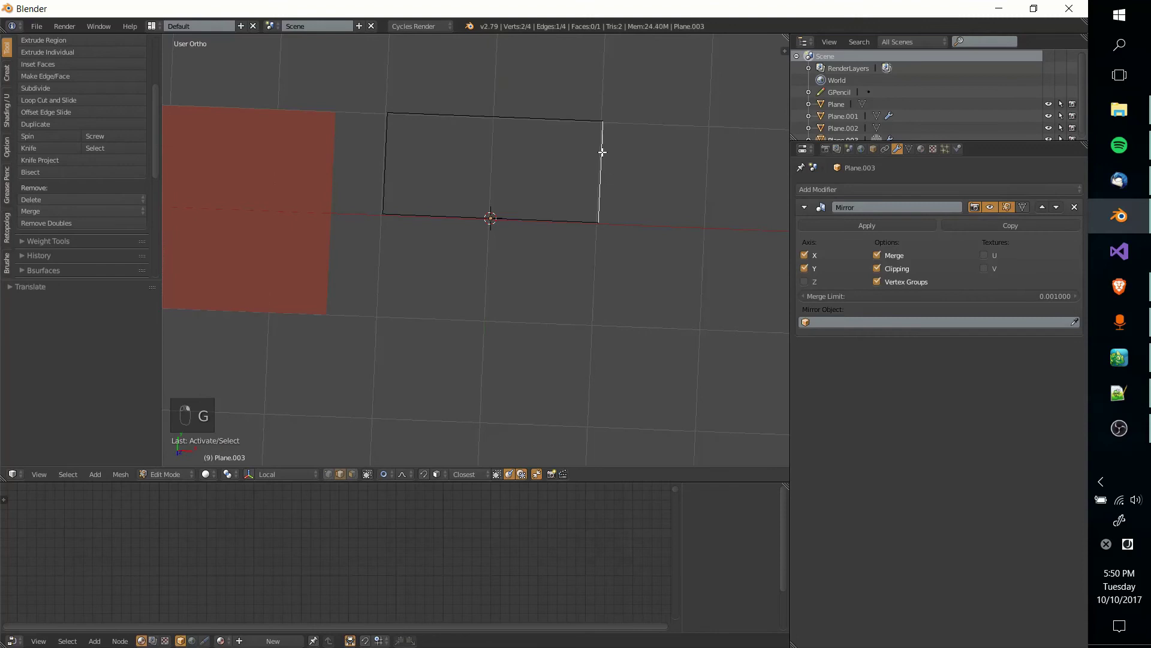
Move the plane's right edge inward to the vertical centre line, leaving only the upper-left quarter as base mesh.
key(g)
key(g)
click(457, 156)
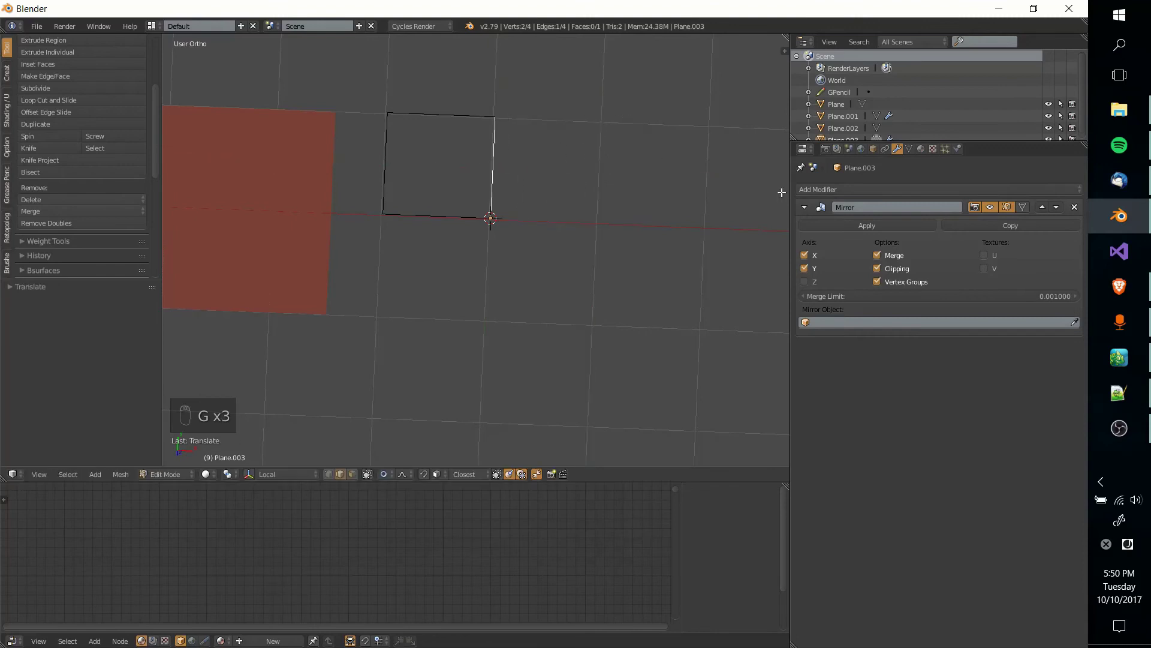
Enable the Mirror modifier's edit cage adjustment on the new plane and deselect the whole mesh.
click(1021, 210)
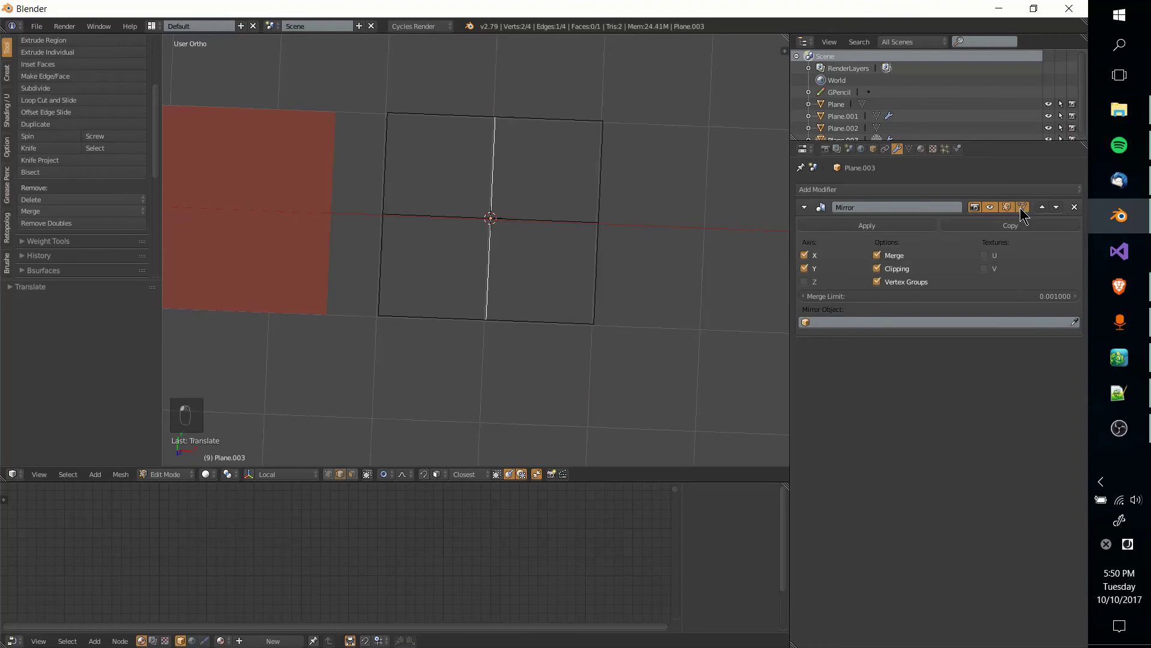
key(a)
key(a)
key(a)
middle_drag(499, 257, 482, 318)
key(a)
click(1023, 207)
middle_drag(660, 288, 705, 315)
click(1023, 207)
key(Tab)
key(Tab)
middle_drag(616, 174, 494, 239)
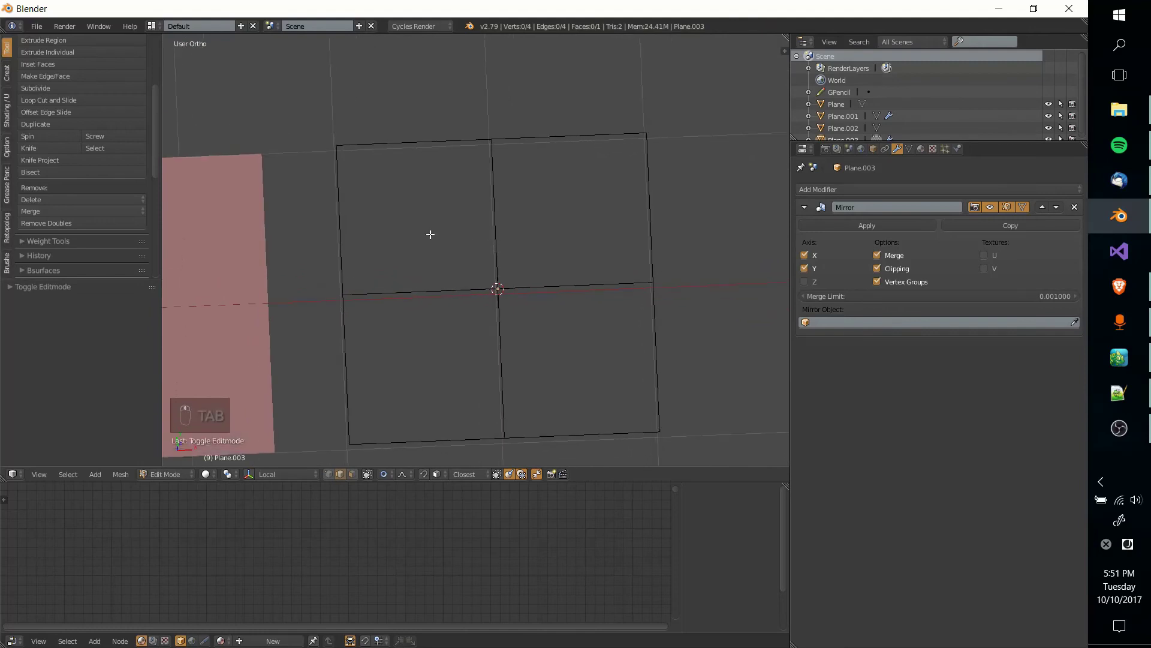
key(ctrl+r)
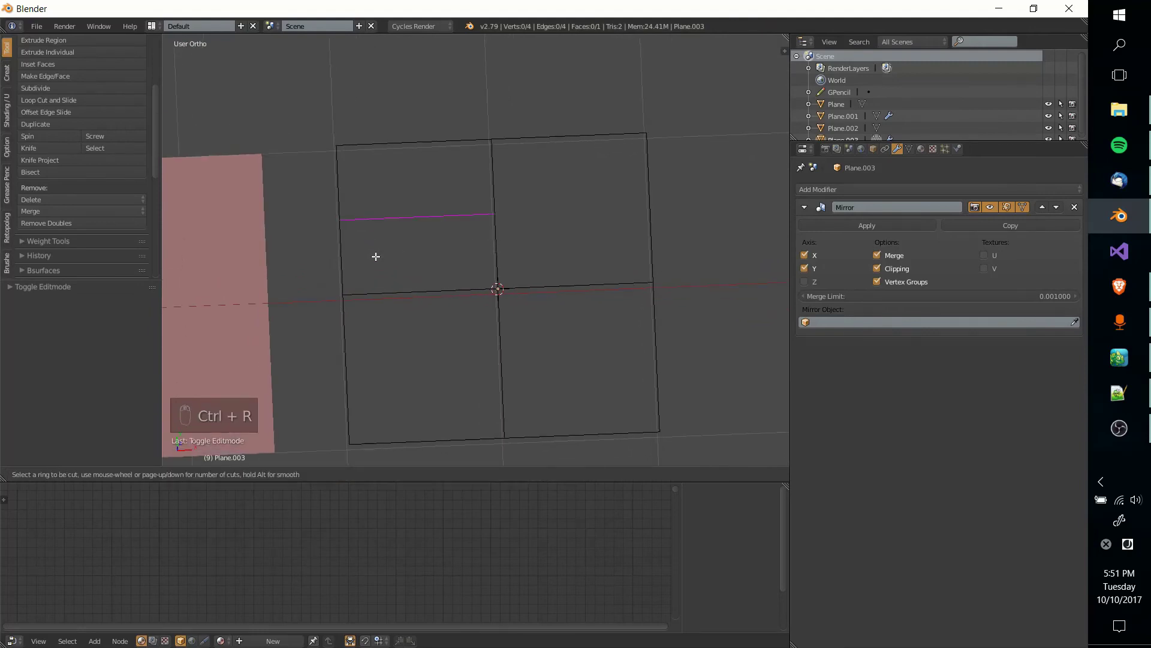
click(358, 167)
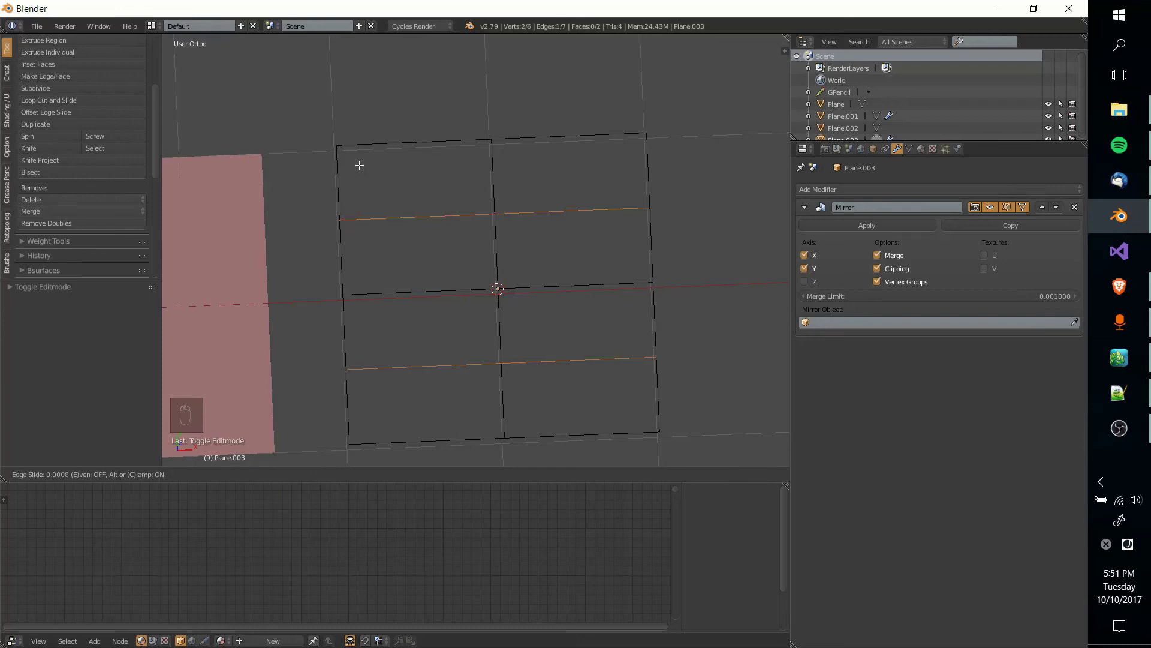
right_click(373, 117)
key(ctrl+z)
Add a horizontal loop cut to the upper-left quarter with an edge slide of -0.8, close to the outer edge.
key(ctrl+r)
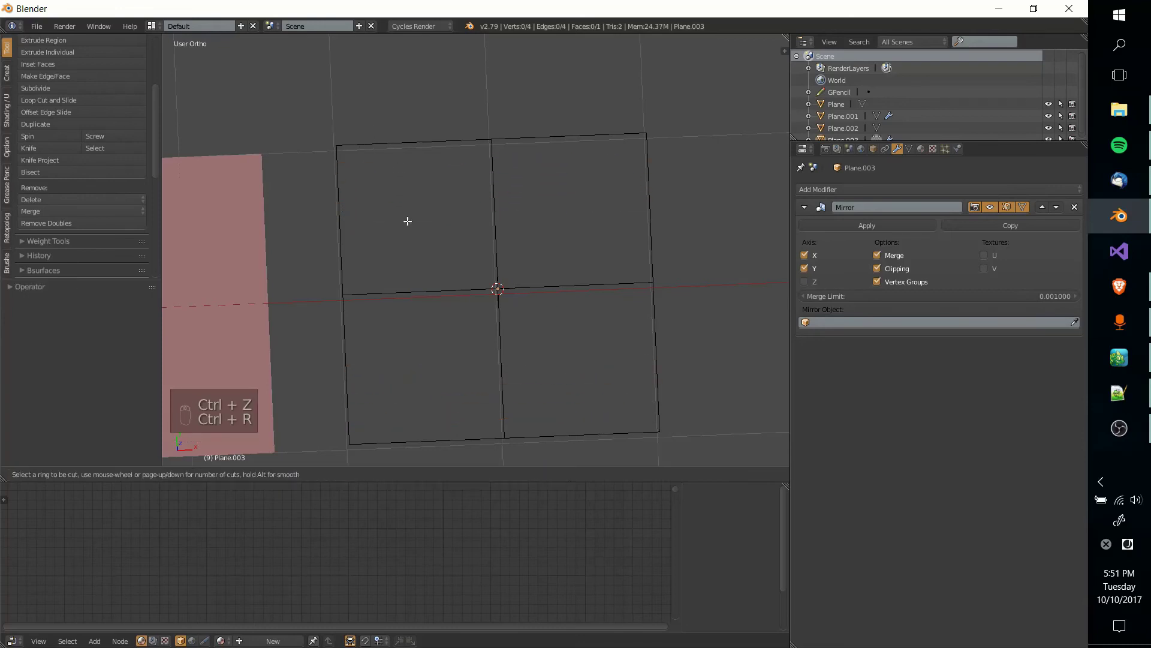
click(360, 186)
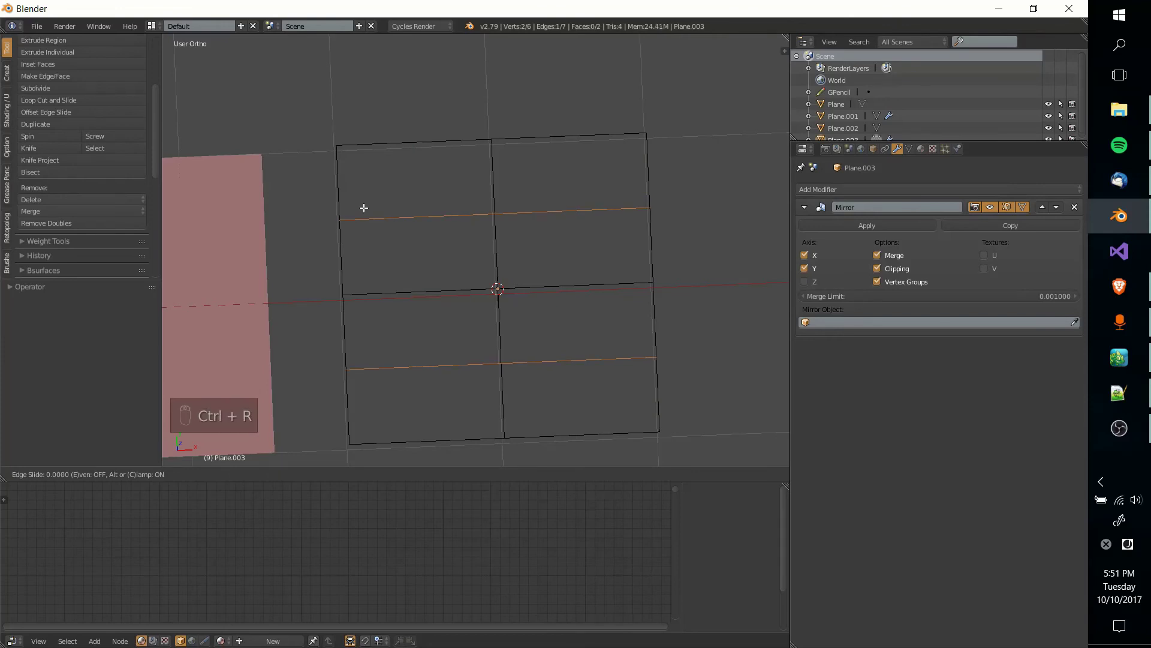
text(-0.8)
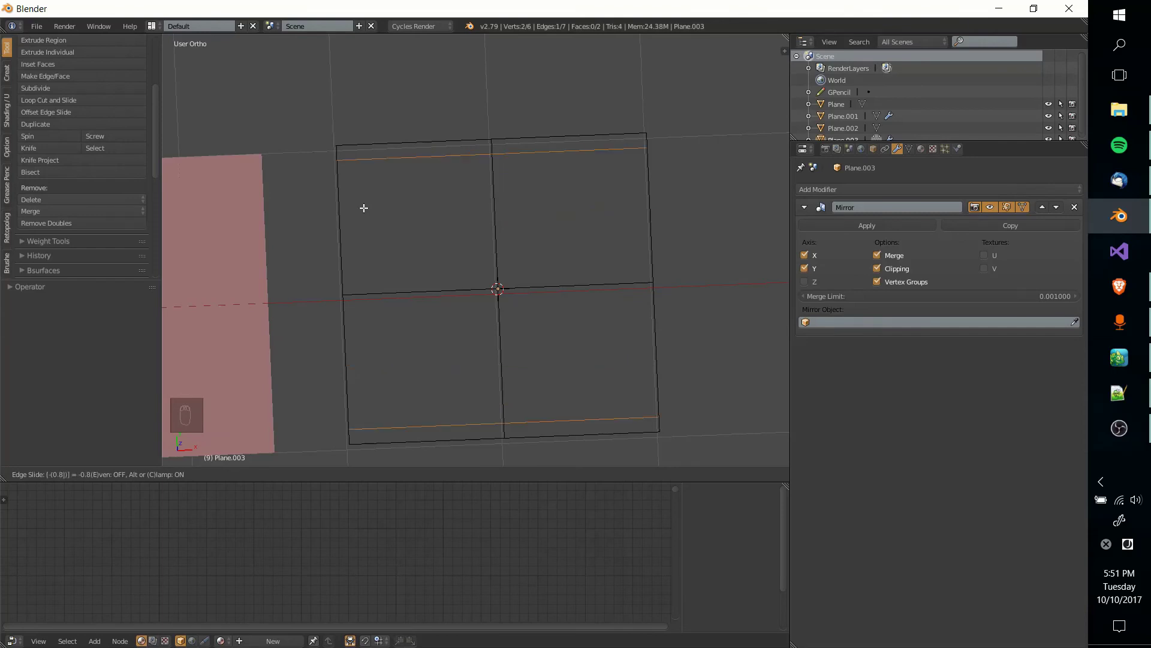
key(Return)
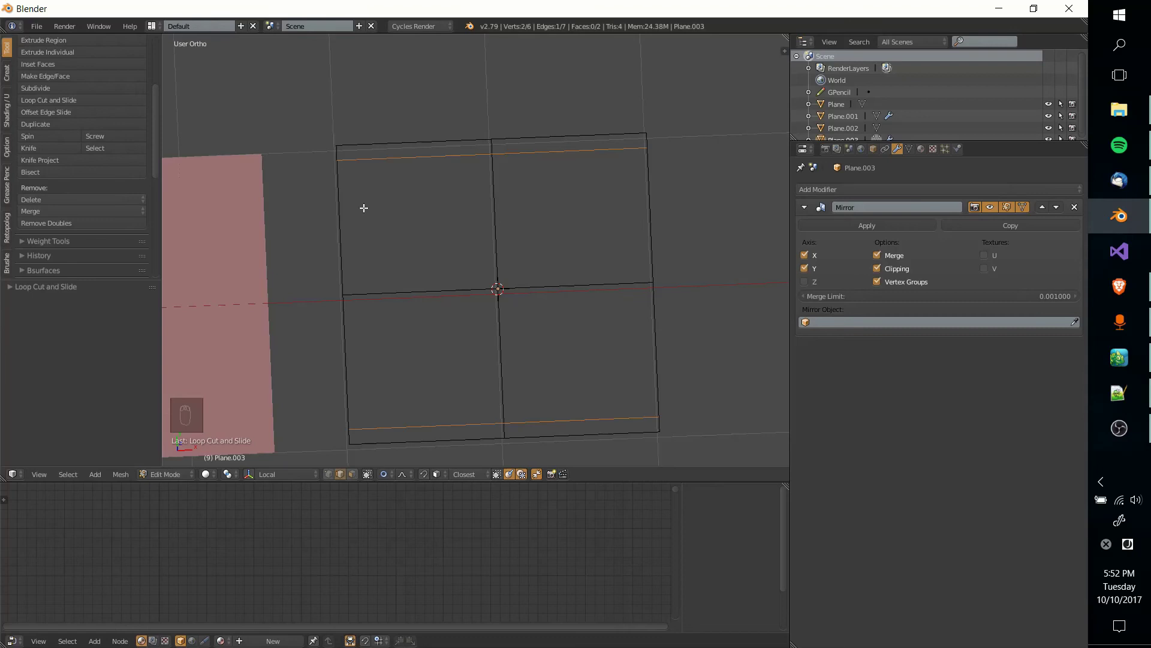
key(ctrl+r)
click(424, 166)
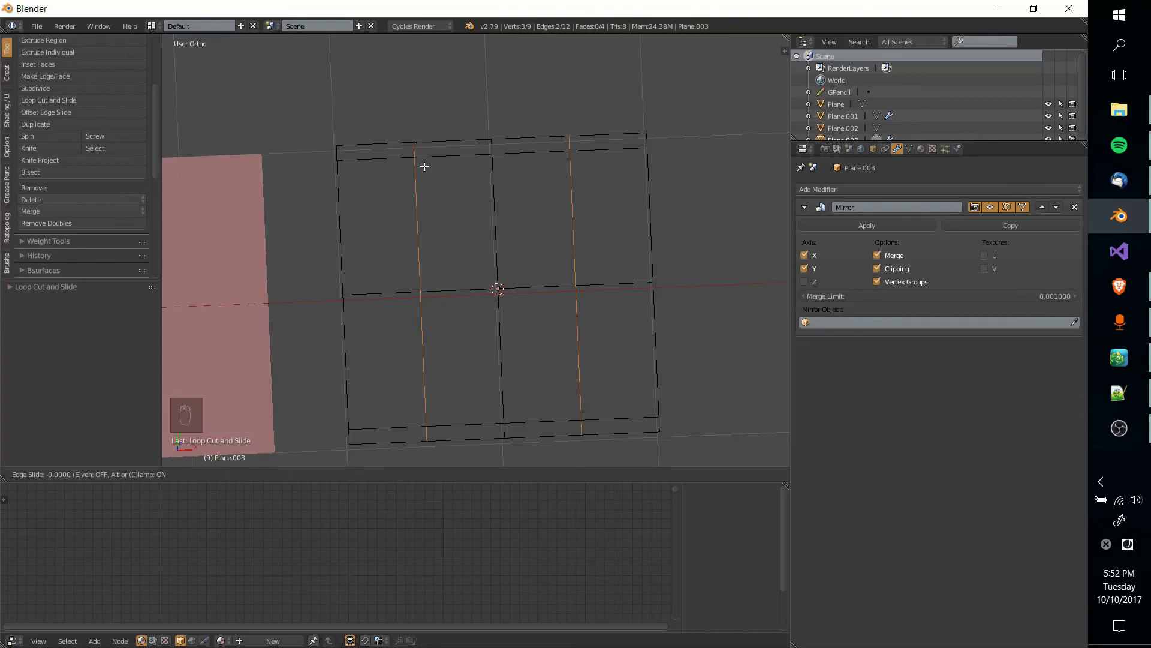
text(-0.8)
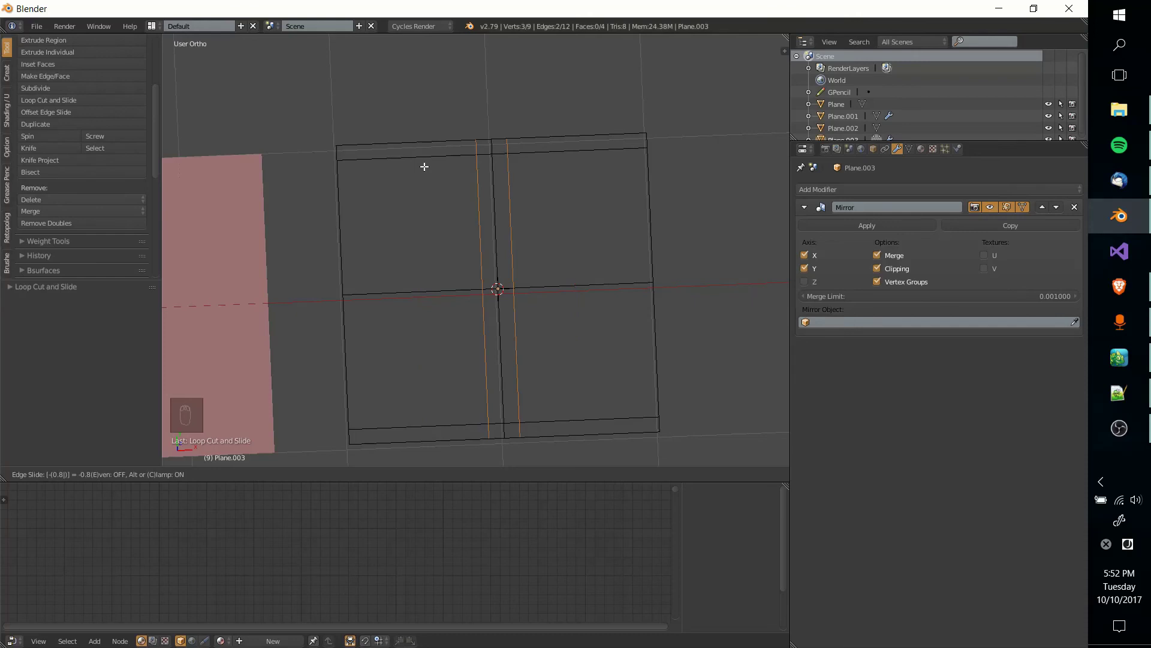
key(BackSpace)
key(BackSpace)
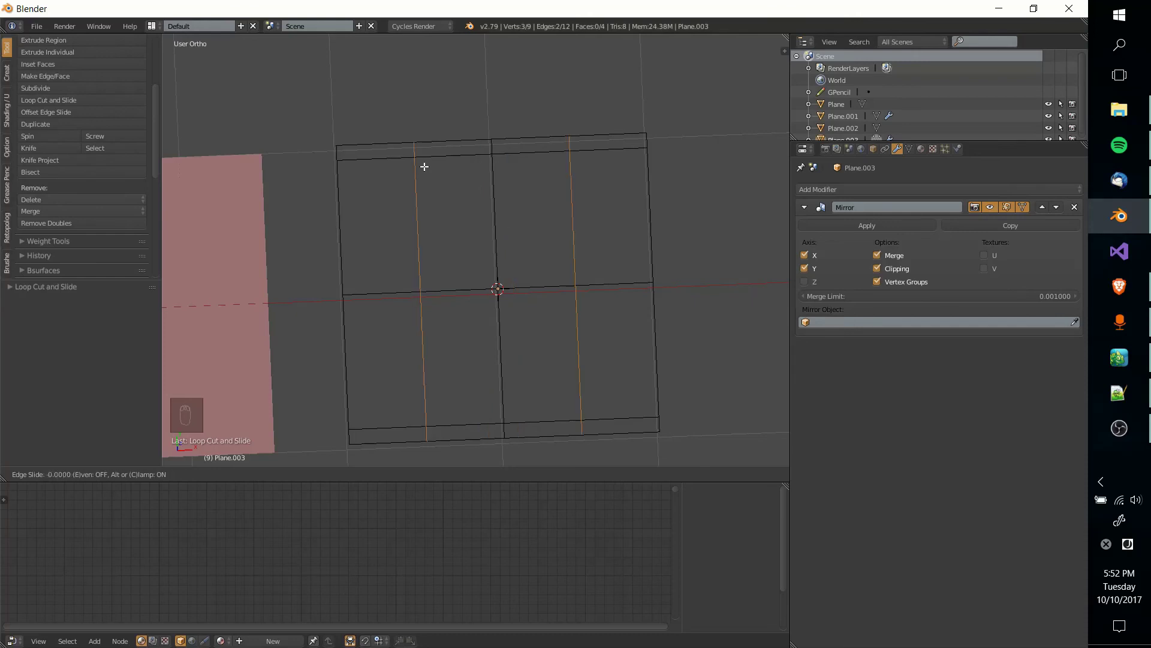
key(ctrl+z)
Add a vertical loop cut to the upper-left quarter with an edge slide of 0.8, close to the outer edge.
key(ctrl+r)
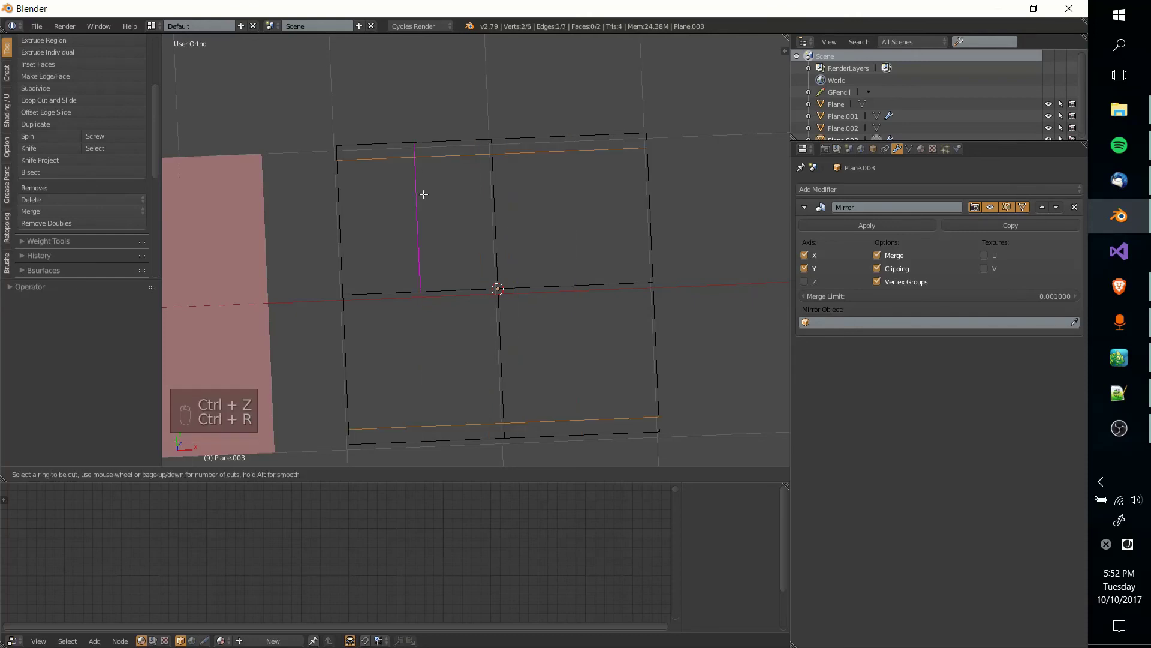
click(424, 194)
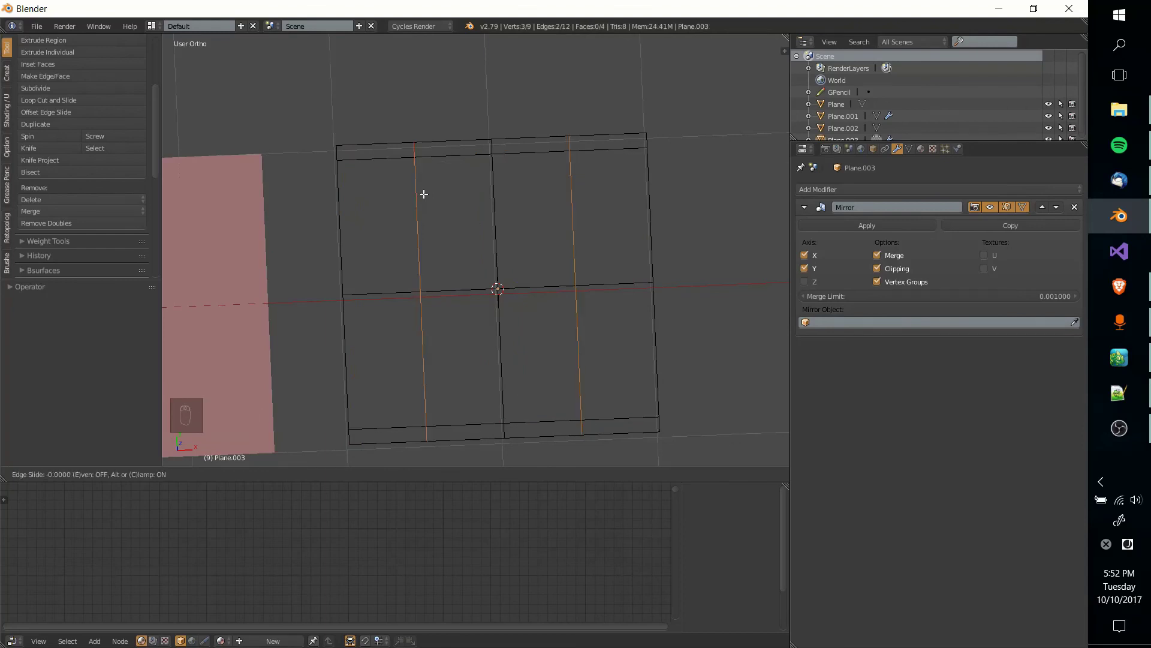
text(0.8)
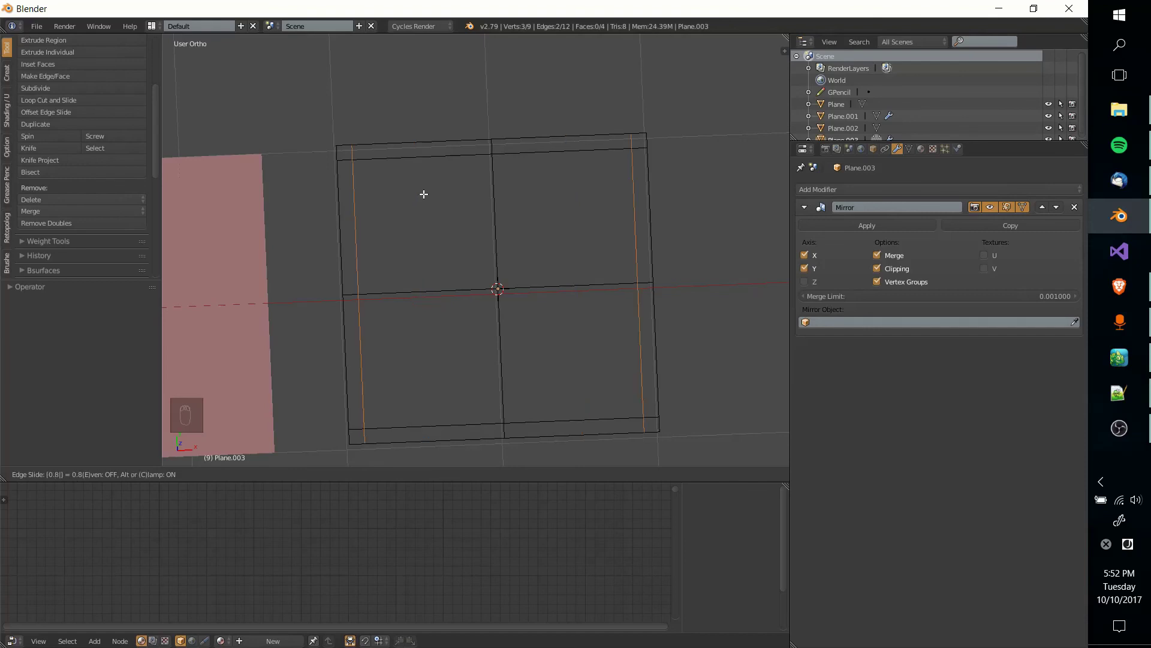
key(Return)
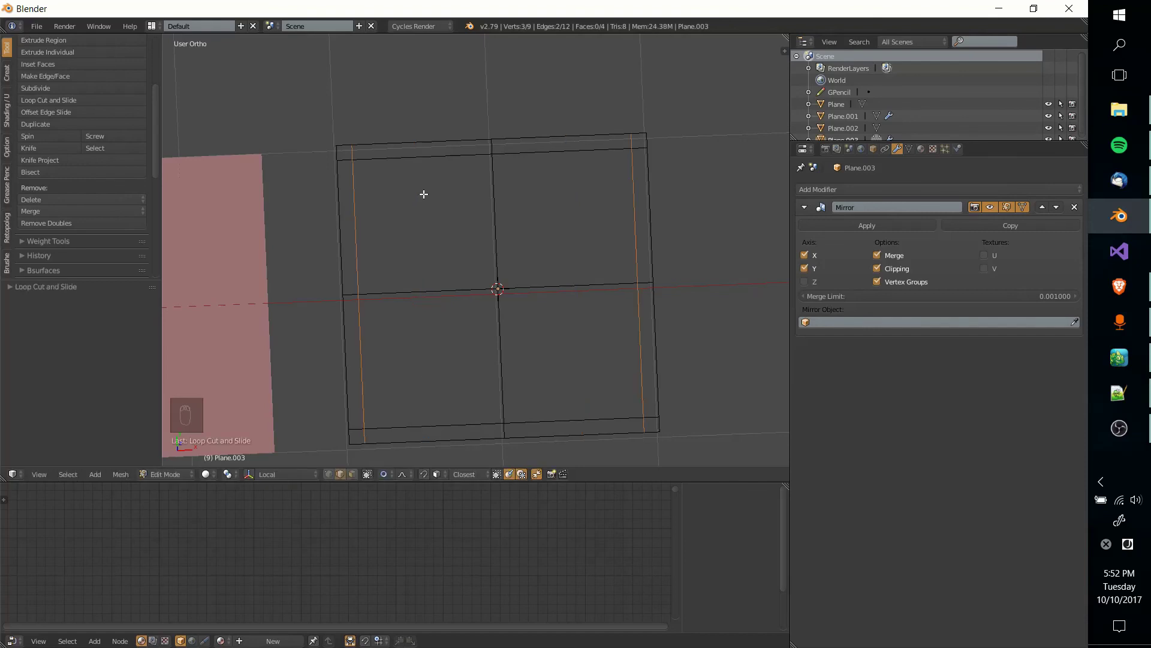
Extrude the plane's small square corner face upward in face select mode to form four mirrored legs.
middle_drag(422, 198, 417, 221)
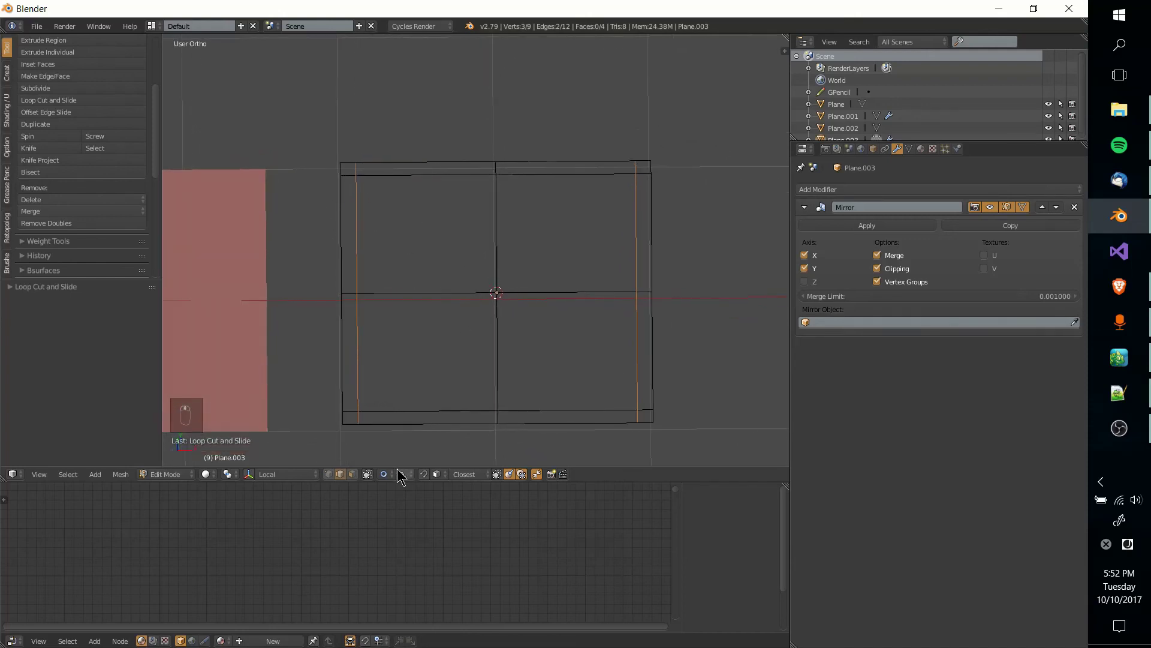
click(352, 474)
middle_drag(432, 414, 470, 367)
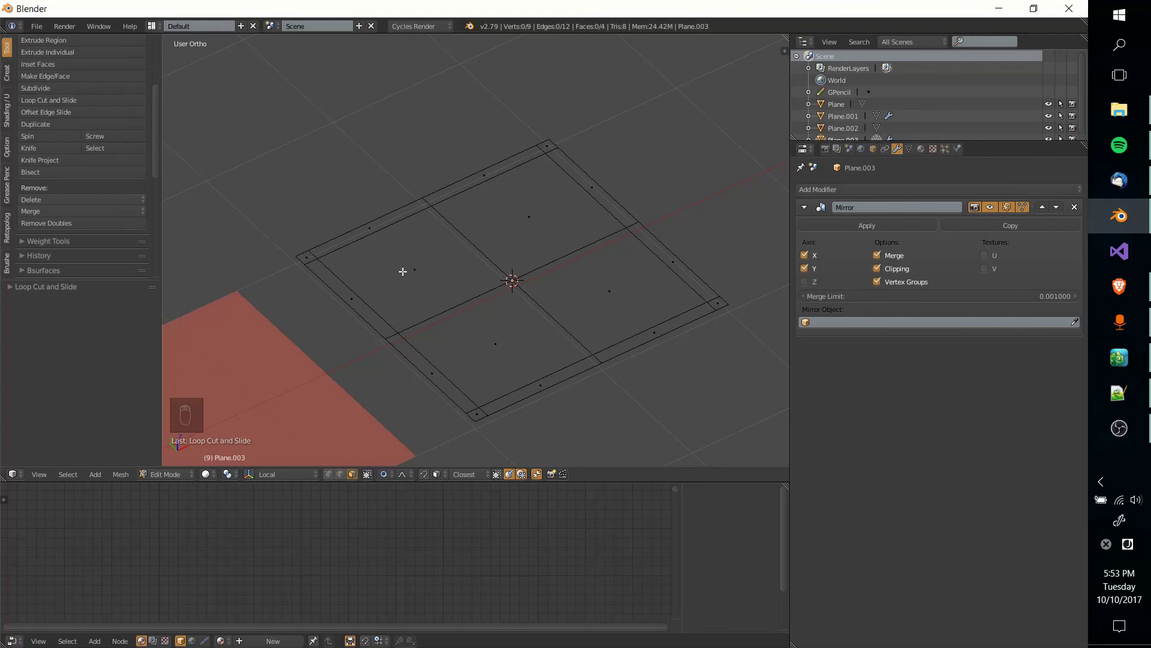
click(307, 256)
middle_drag(540, 390, 378, 260)
key(e)
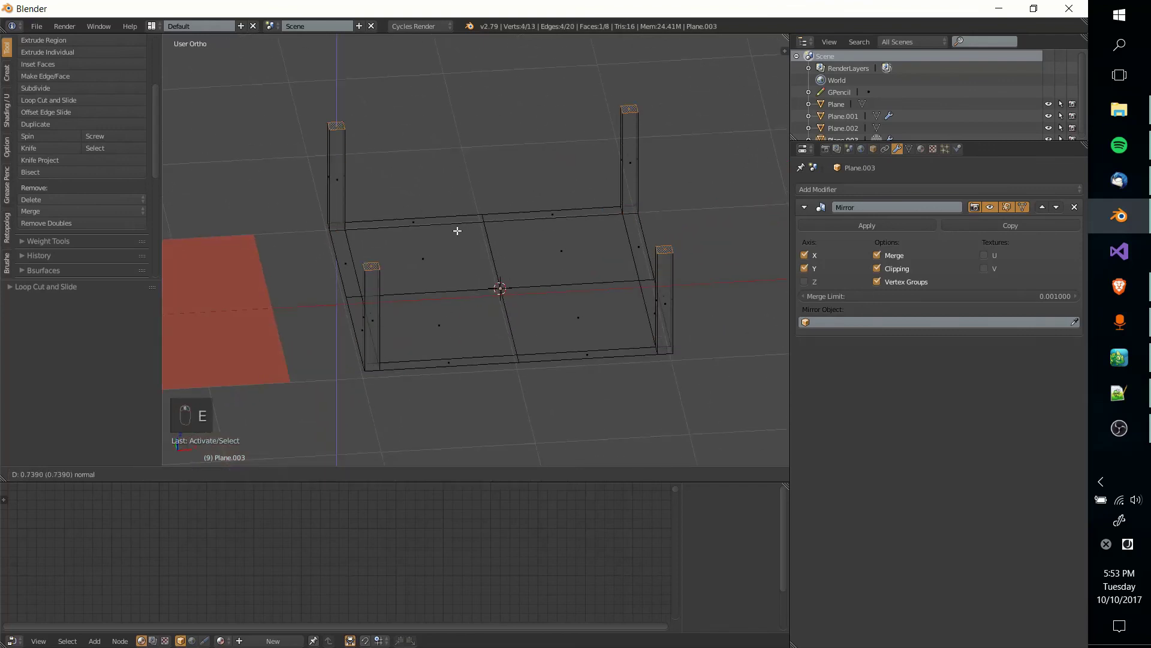
click(465, 200)
middle_drag(465, 200, 385, 292)
Leave mesh editing of the plane with legs and open the neighbouring mirrored plane in Edit Mode.
key(Tab)
middle_drag(442, 327, 508, 329)
right_click(542, 312)
key(Tab)
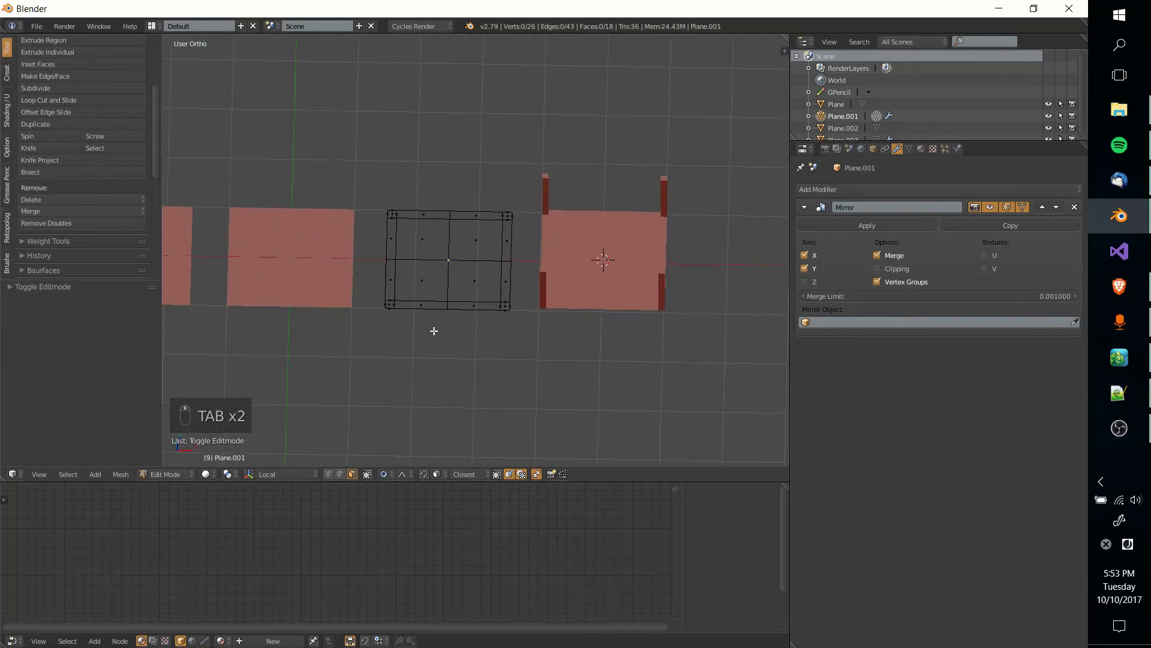
middle_drag(432, 329, 552, 232)
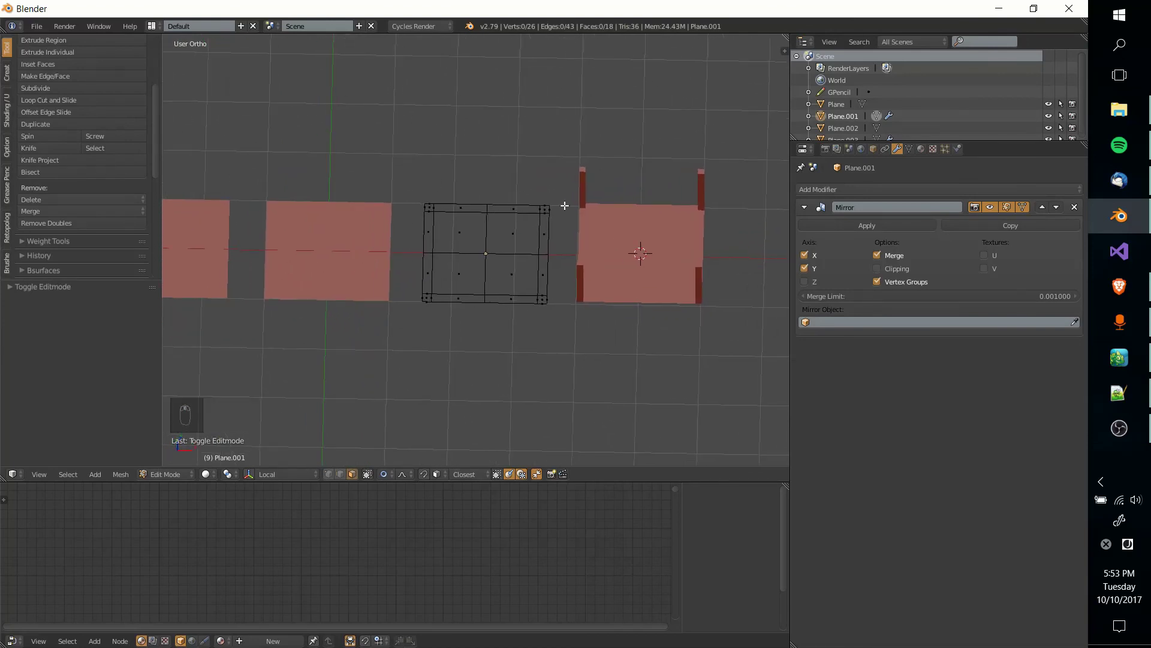